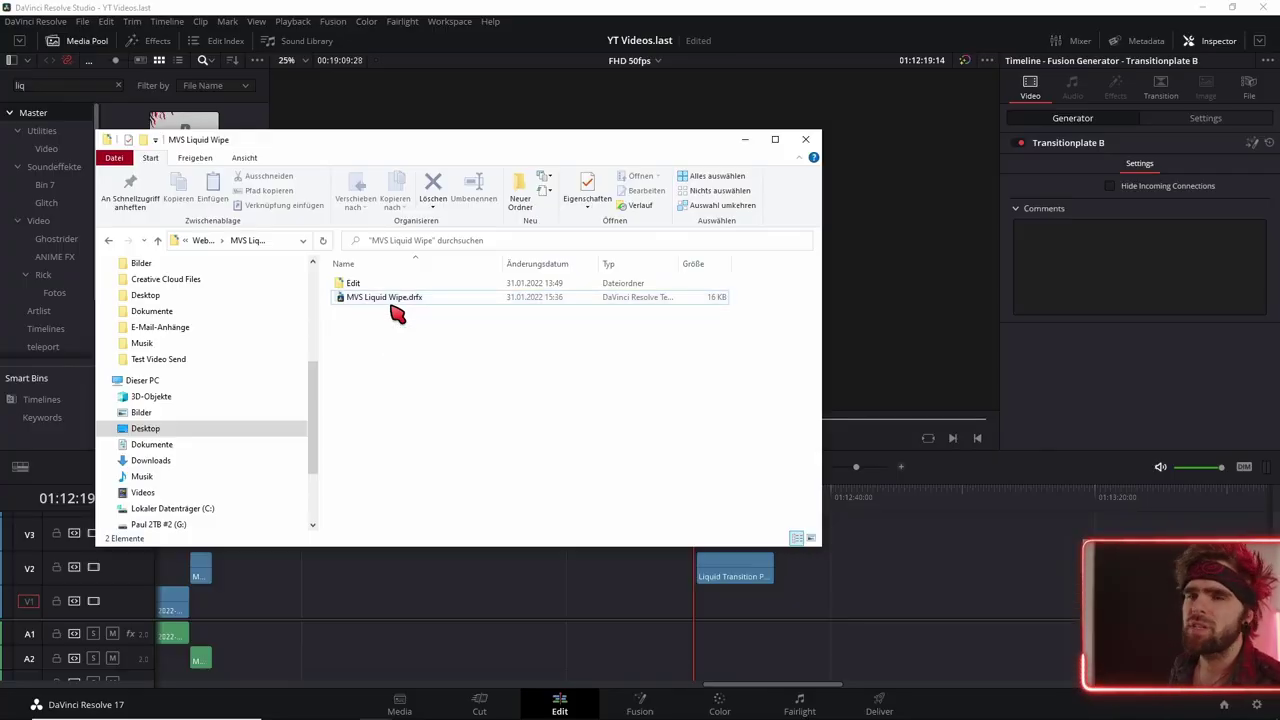
# - Open MVS Liquid Wipe.drfx from the MVS Liquid Wipe folder to install it into Resolve
pyautogui.click(372, 300)
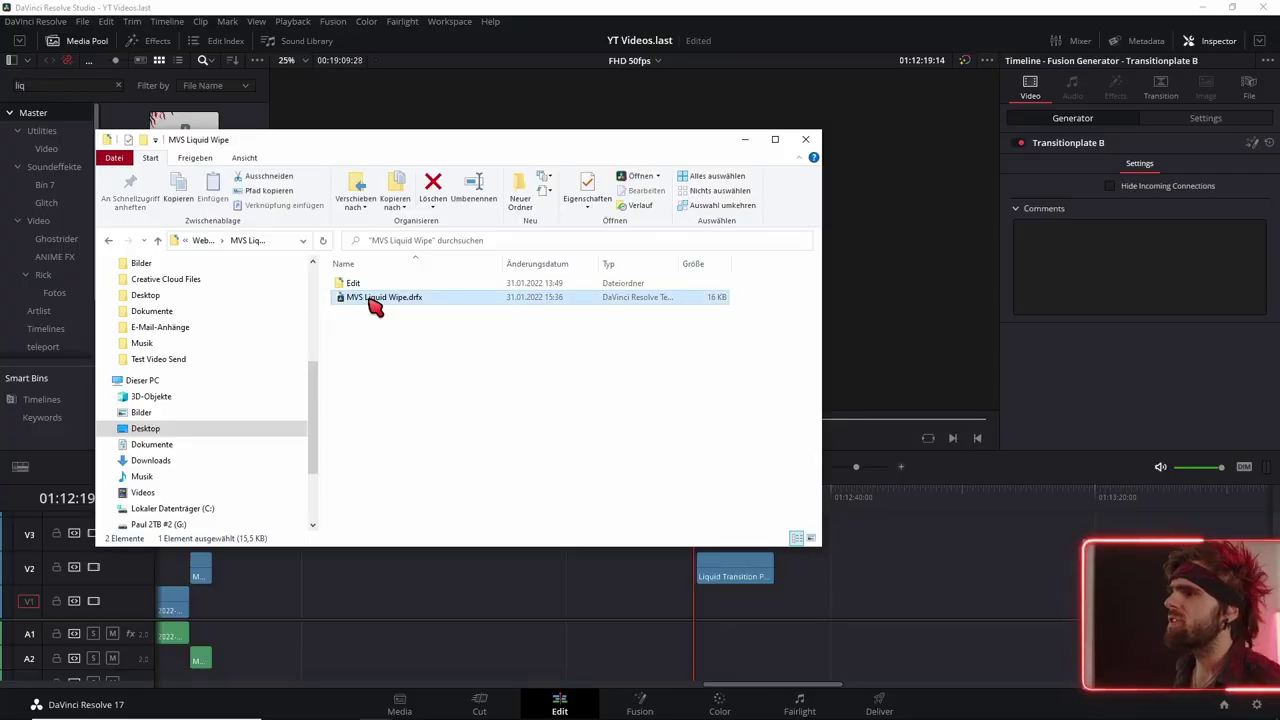
pyautogui.doubleClick(434, 300)
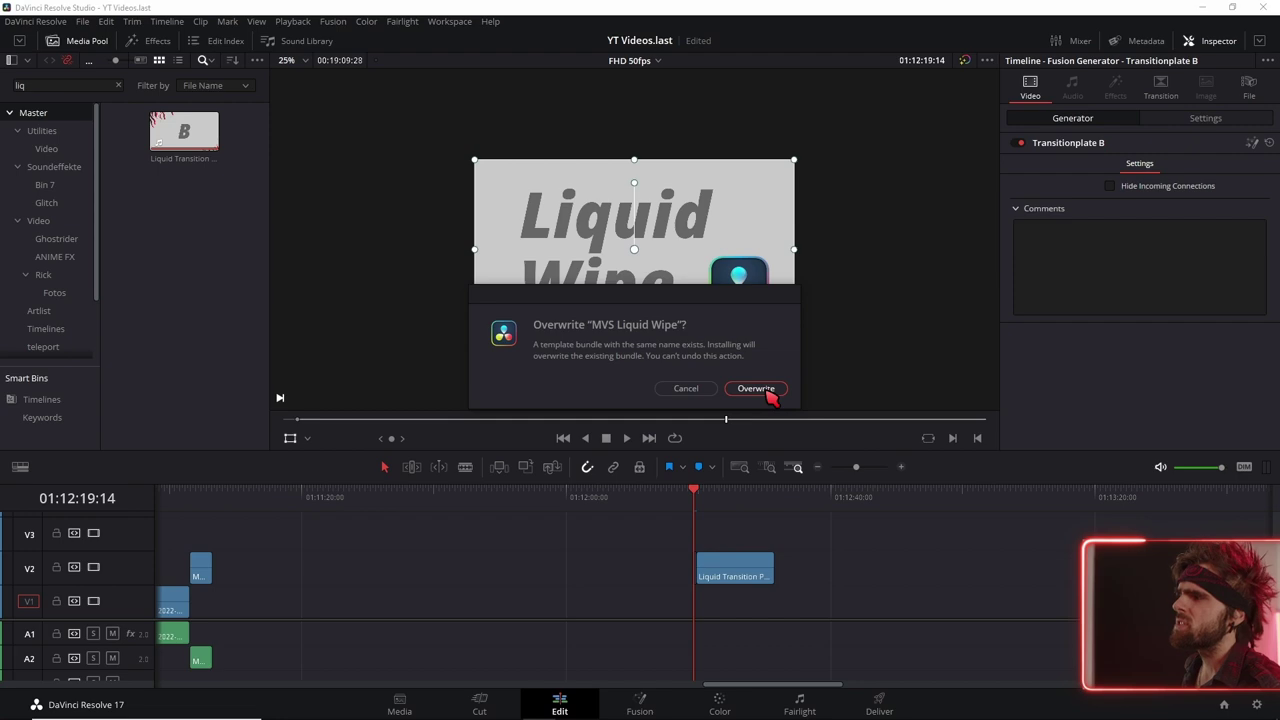
# - Confirm overwriting the existing MVS Liquid Wipe bundle and check the 'liq' search in the Effects library
pyautogui.click(757, 389)
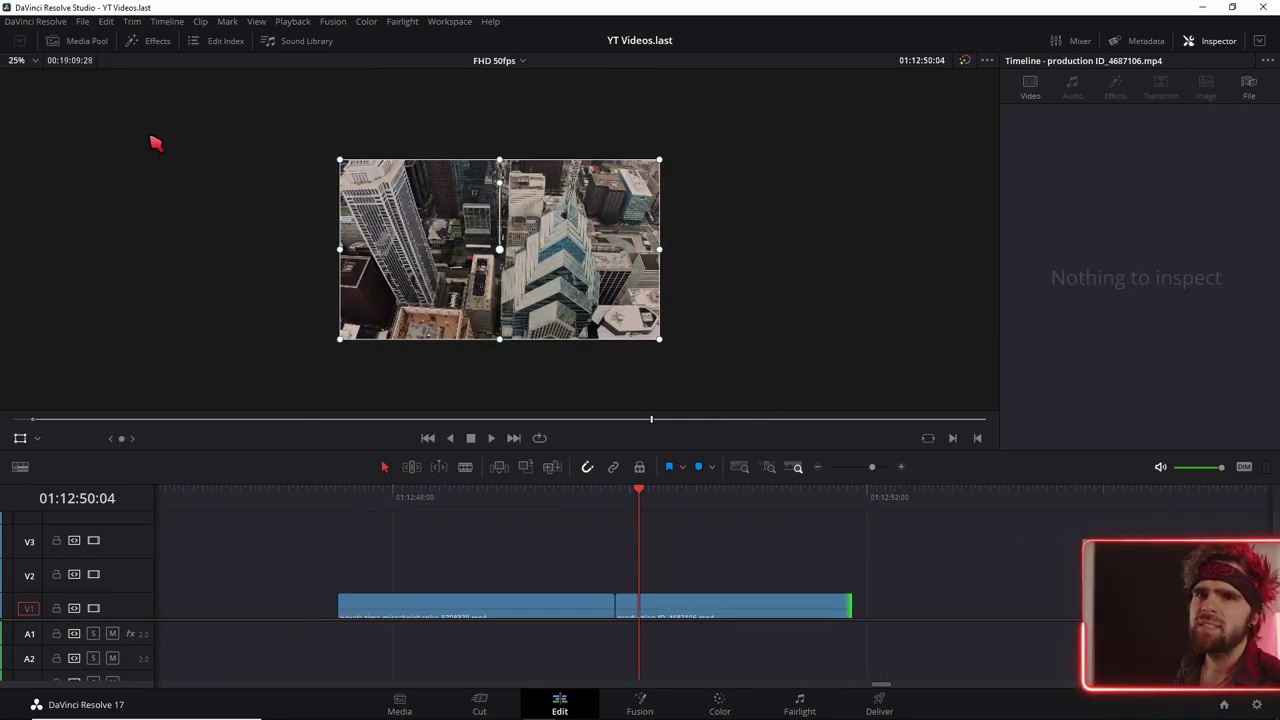
pyautogui.click(155, 43)
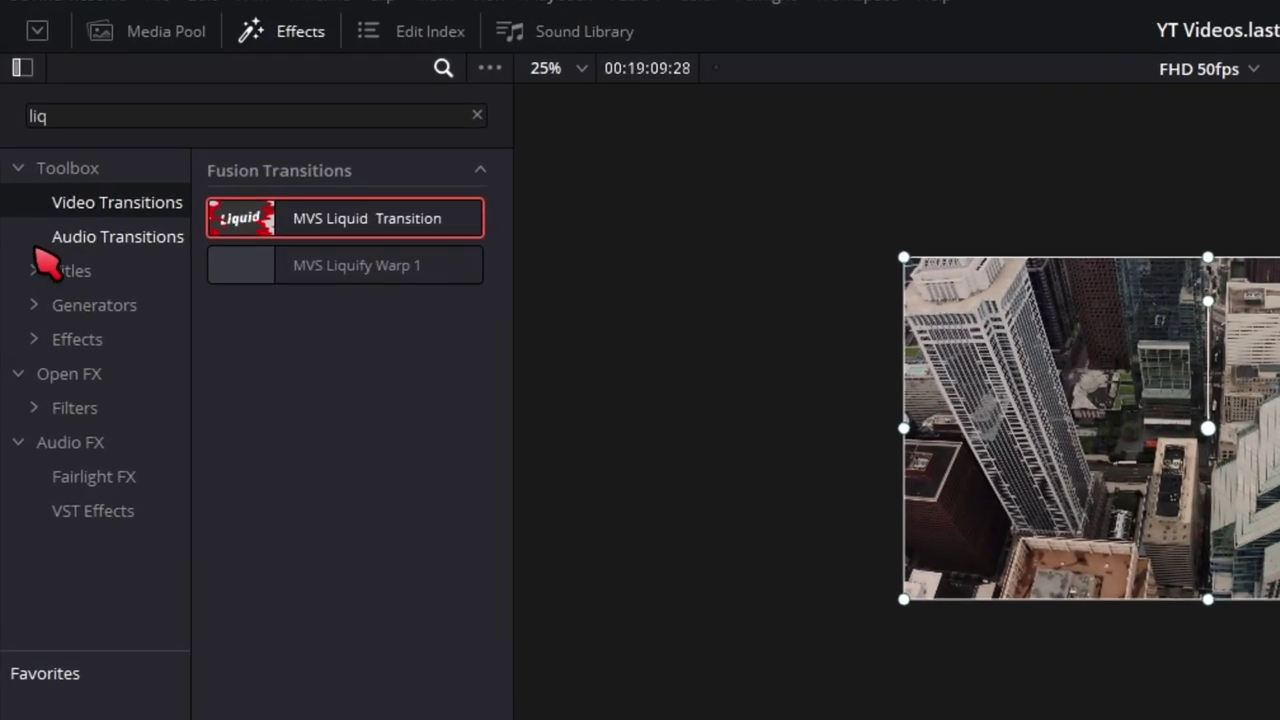
pyautogui.click(77, 117)
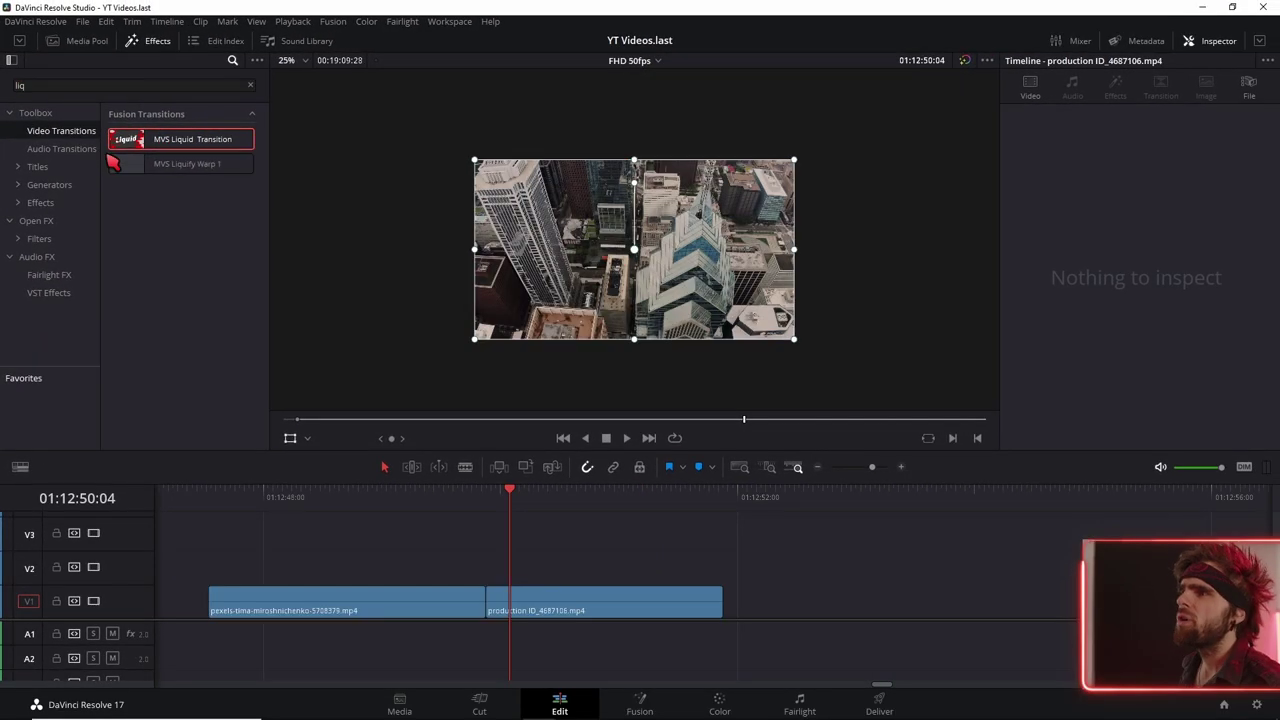
# - Apply MVS Liquid Transition to the V1 cut, collapse Color, Gradient and Ripples, and enable Show Gradient
pyautogui.moveTo(140, 146); pyautogui.dragTo(485, 600)
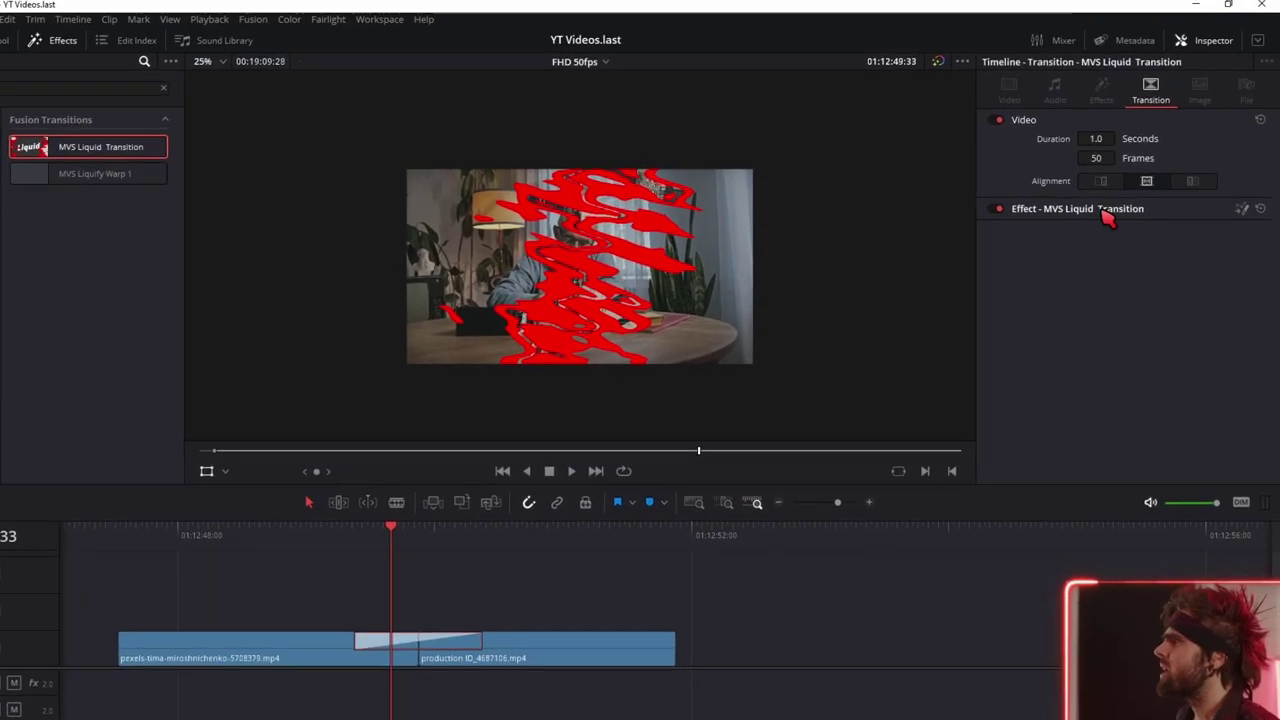
pyautogui.click(1107, 212)
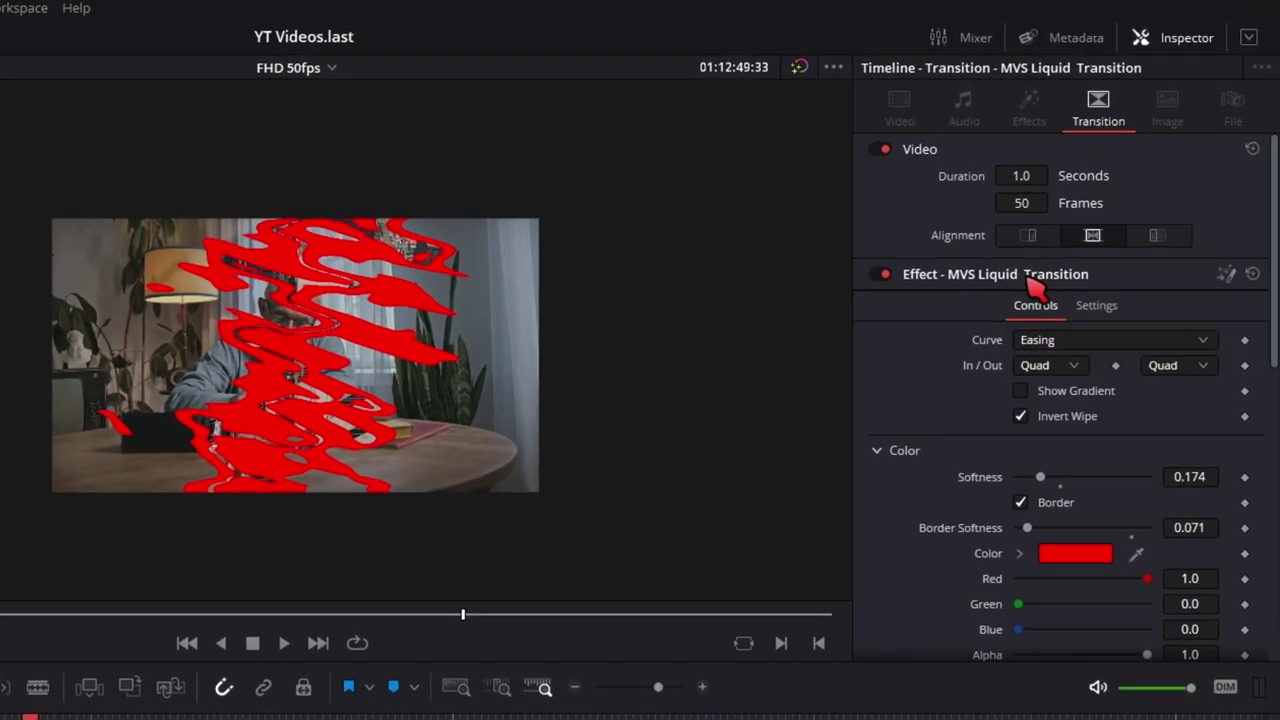
pyautogui.scroll(-2, 1033, 307)
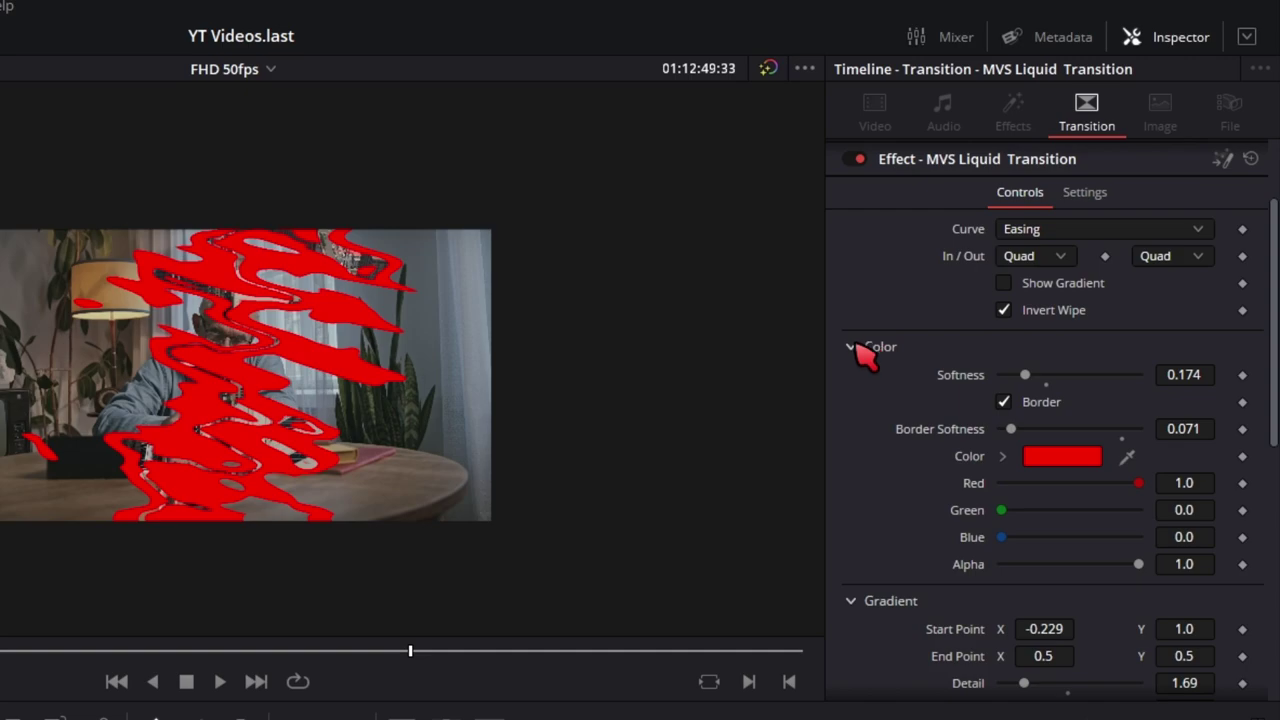
pyautogui.click(852, 347)
pyautogui.click(852, 382)
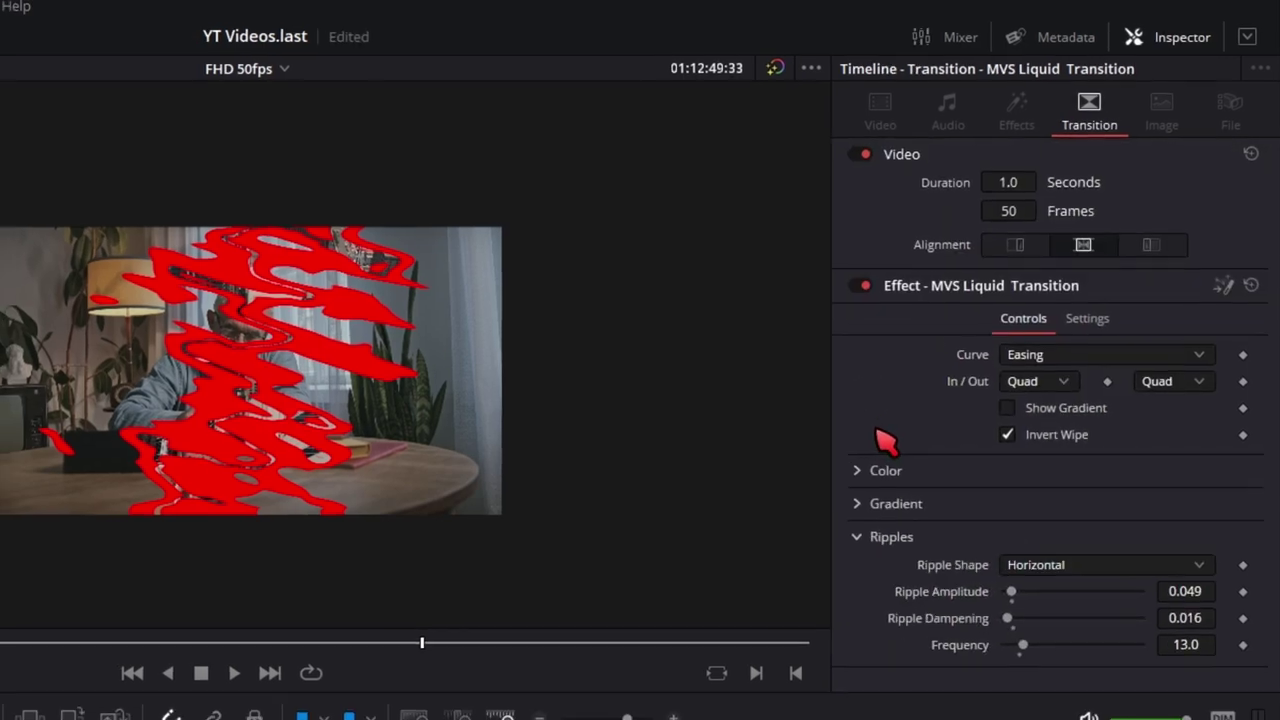
pyautogui.click(858, 537)
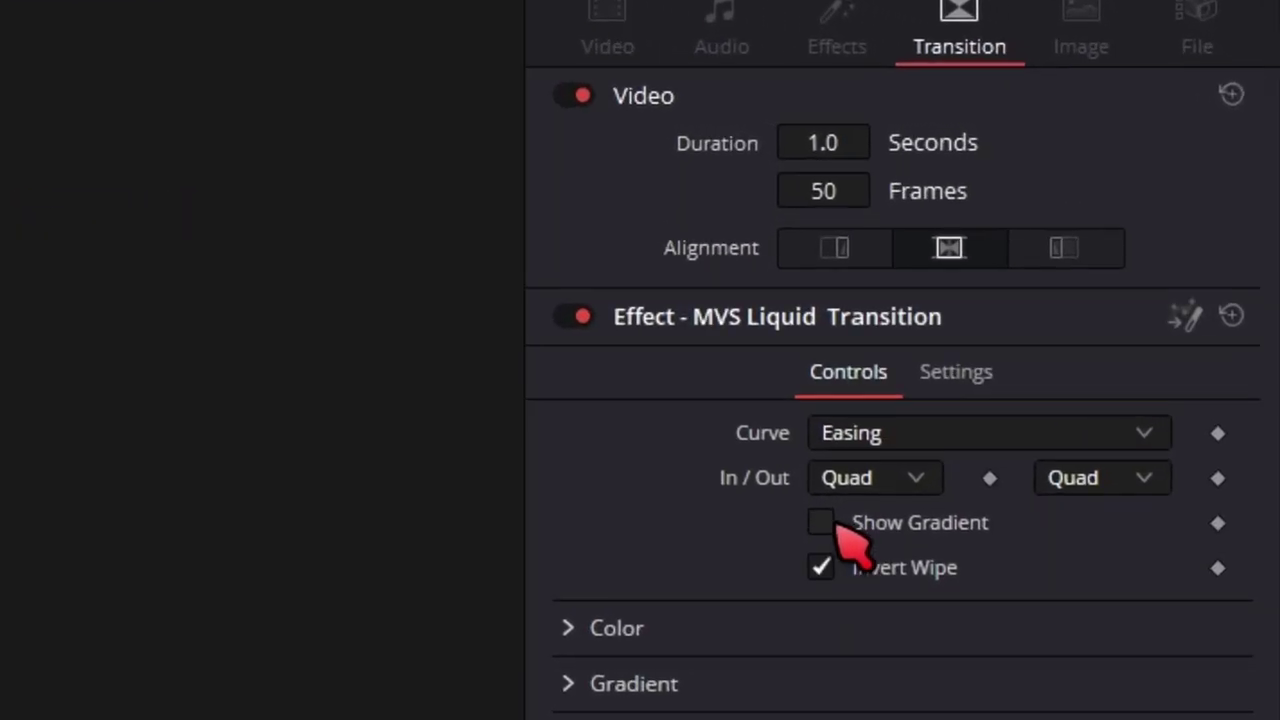
pyautogui.click(1110, 273)
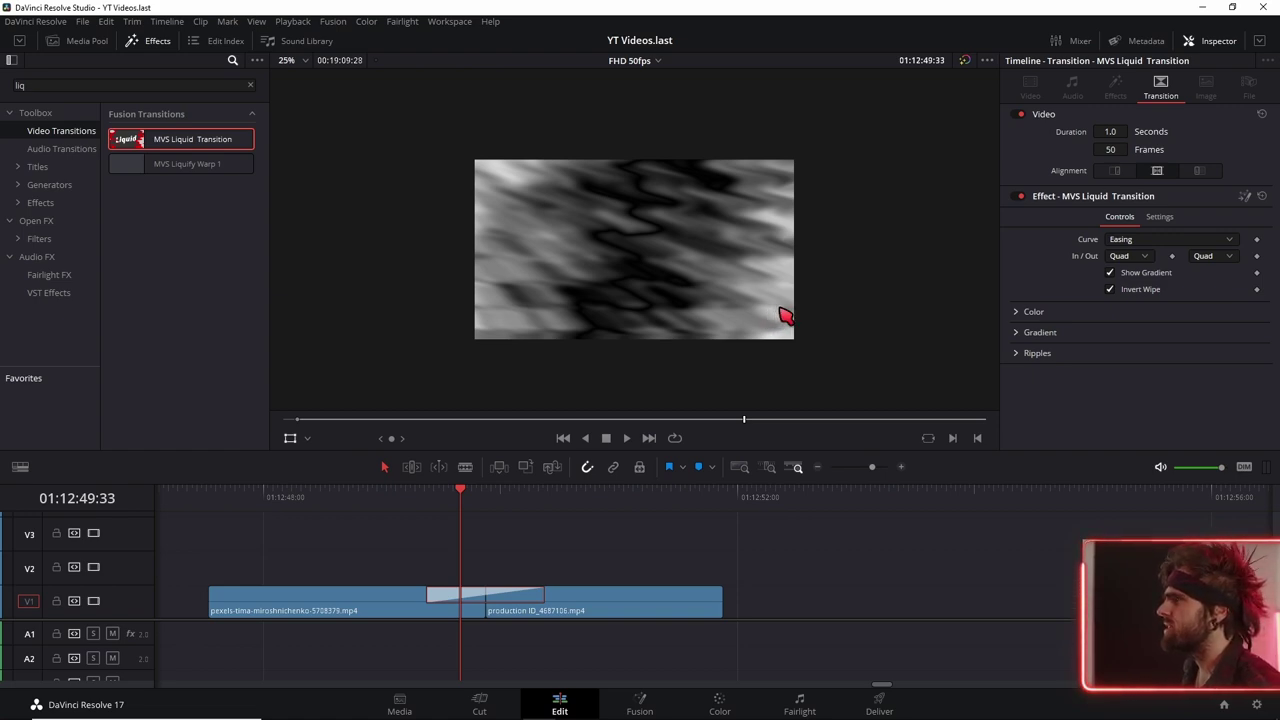
# - Reset the gradient Start Point, lower Start Point X to about 0.392, and turn off Show Gradient
pyautogui.click(1018, 333)
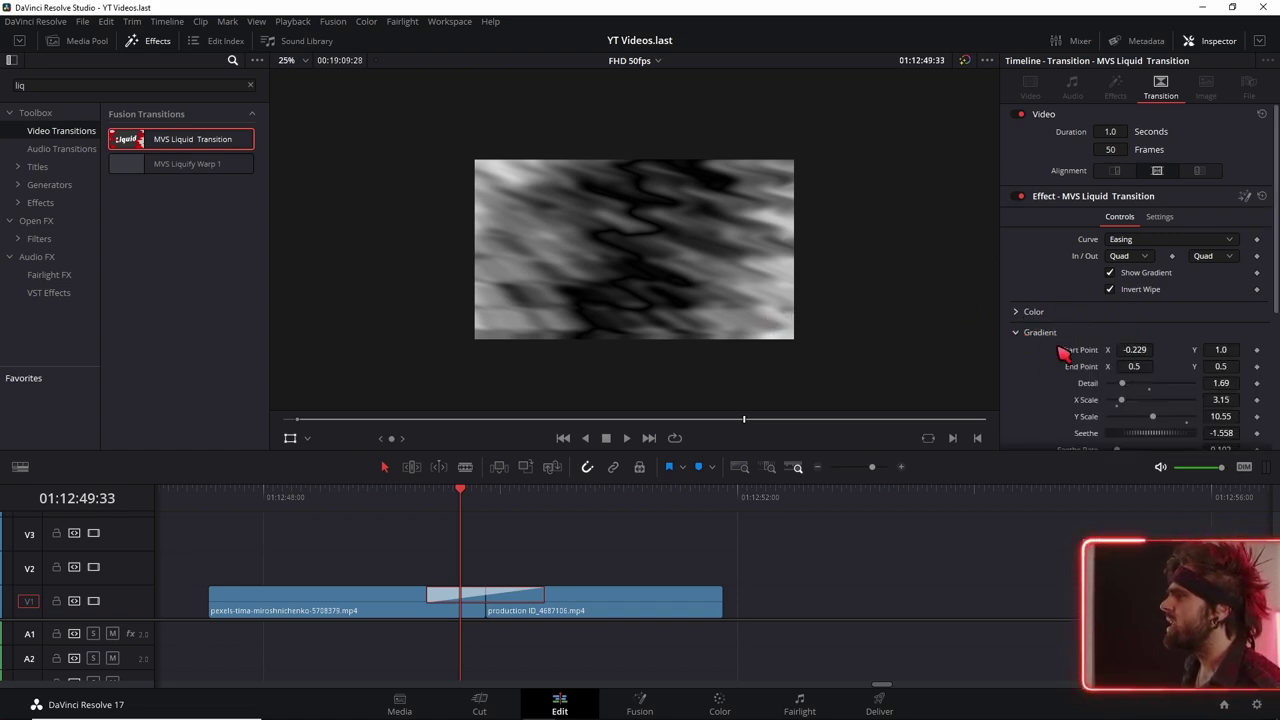
pyautogui.scroll(-1, 1063, 355)
pyautogui.scroll(-1, 1016, 343)
pyautogui.scroll(-2, 1116, 340)
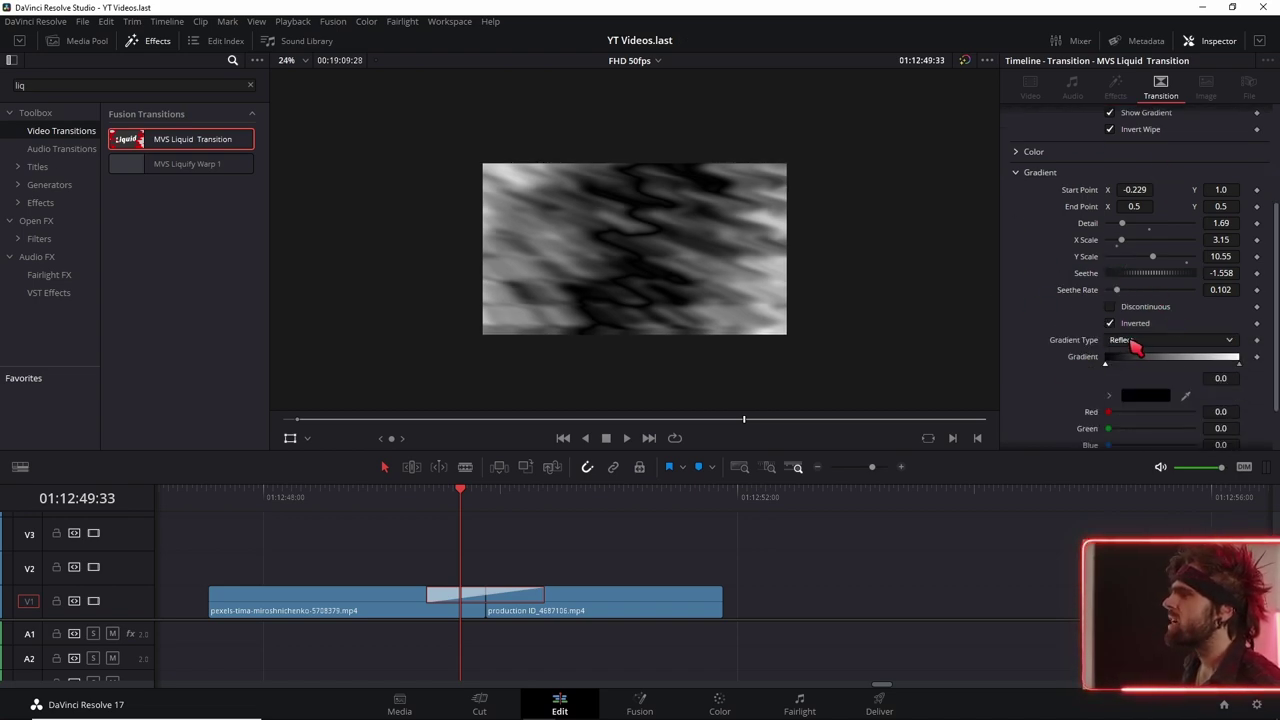
pyautogui.doubleClick(1084, 191)
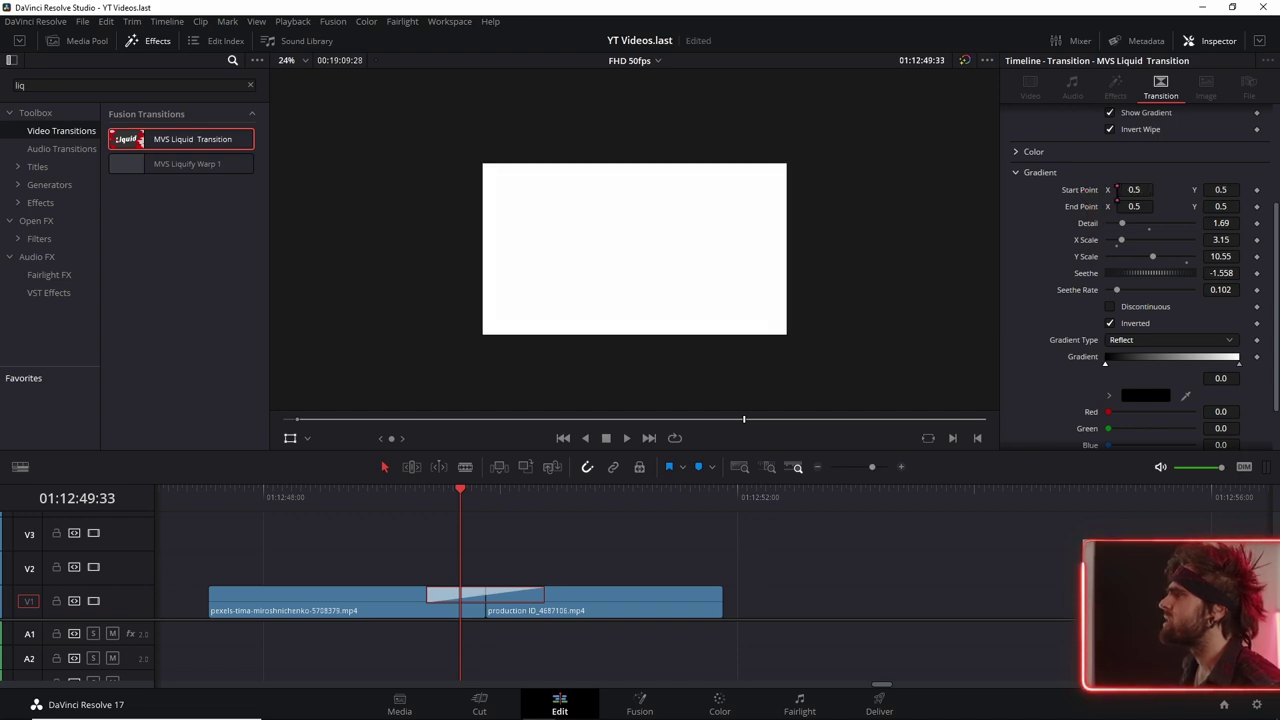
pyautogui.moveTo(1134, 190); pyautogui.dragTo(1136, 190)
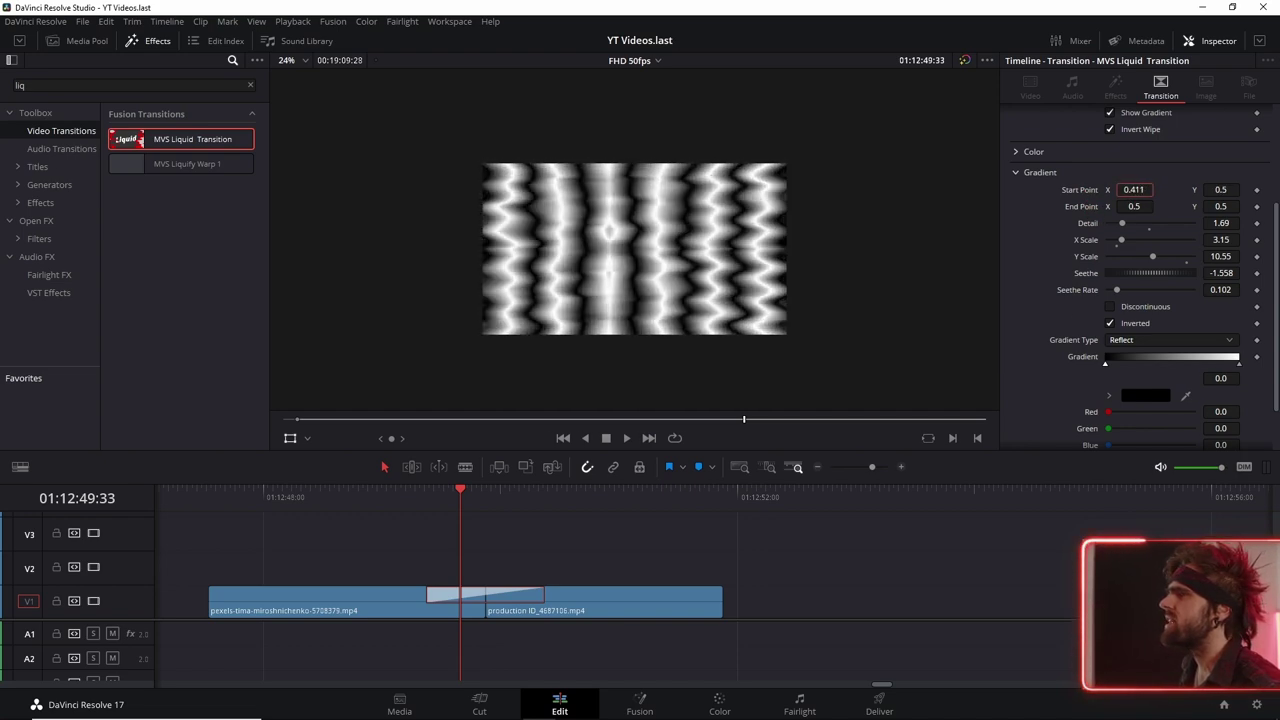
pyautogui.scroll(3, 1104, 268)
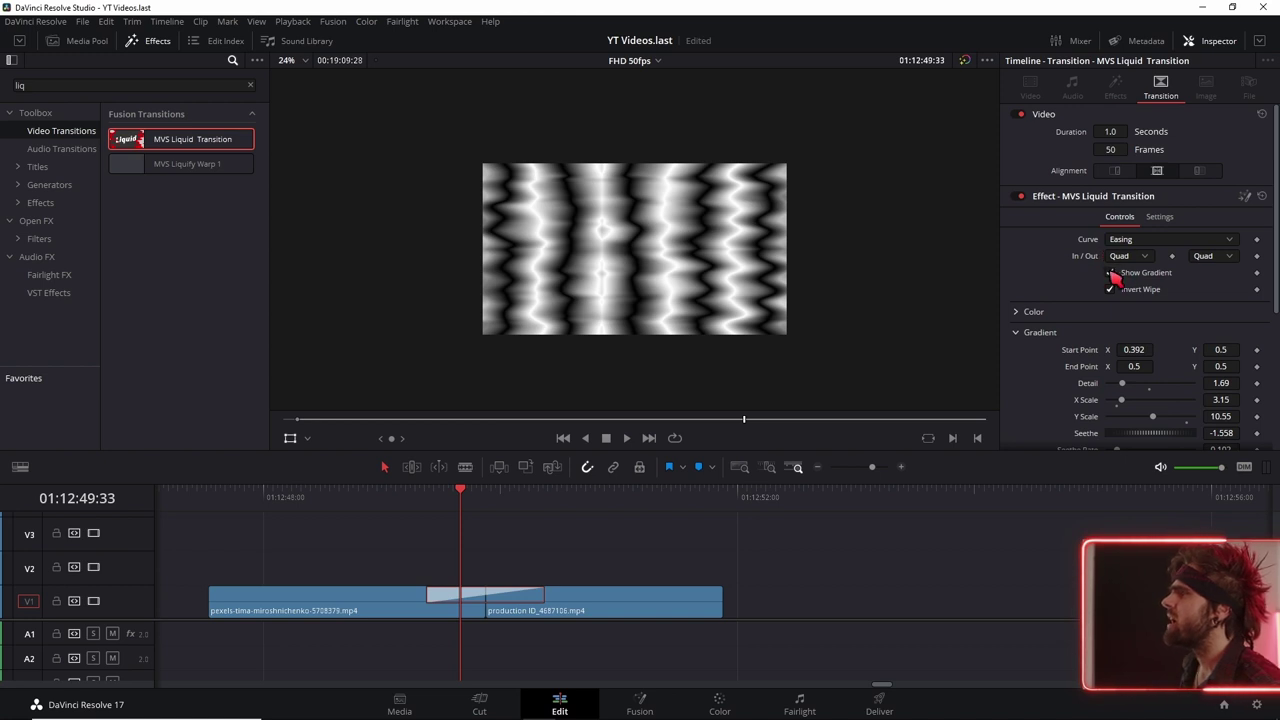
pyautogui.click(1110, 273)
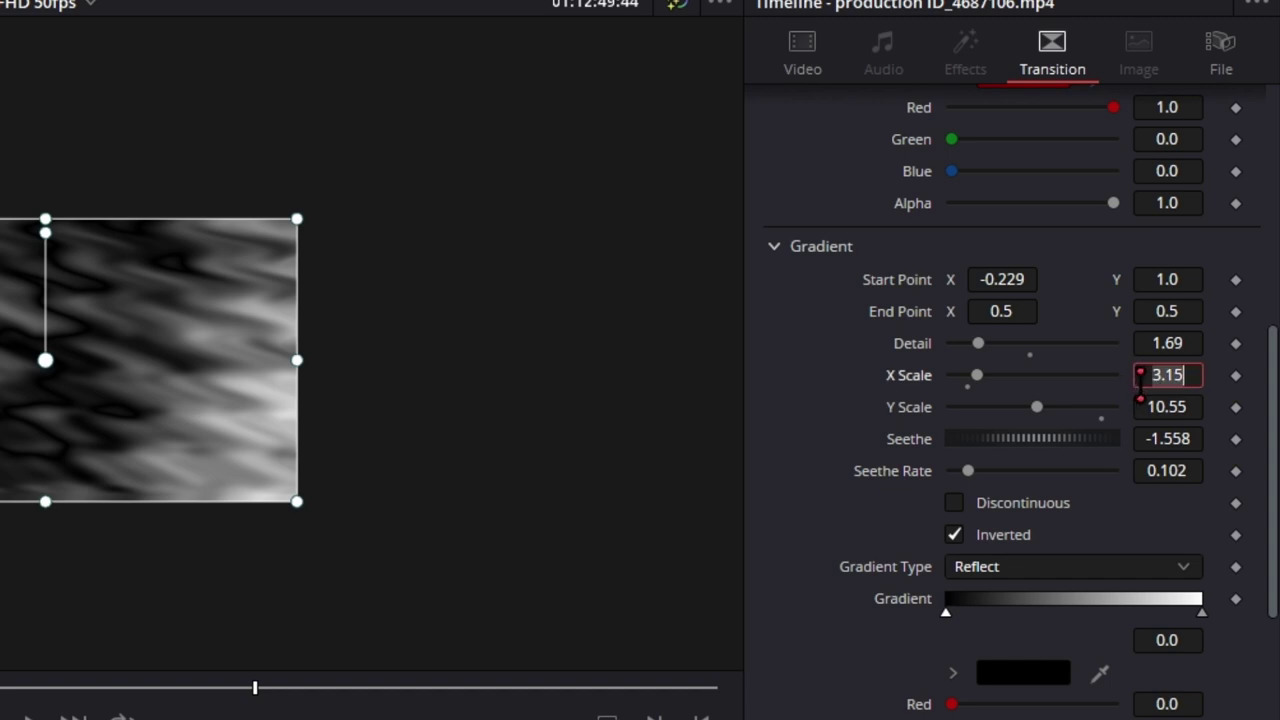
# - Set X Scale to 4, switch the gradient to Radial, reset Start Point, and push End Point X to about 1.065
pyautogui.write('4')
pyautogui.press('Tab')
pyautogui.write('4')
pyautogui.press('Tab')
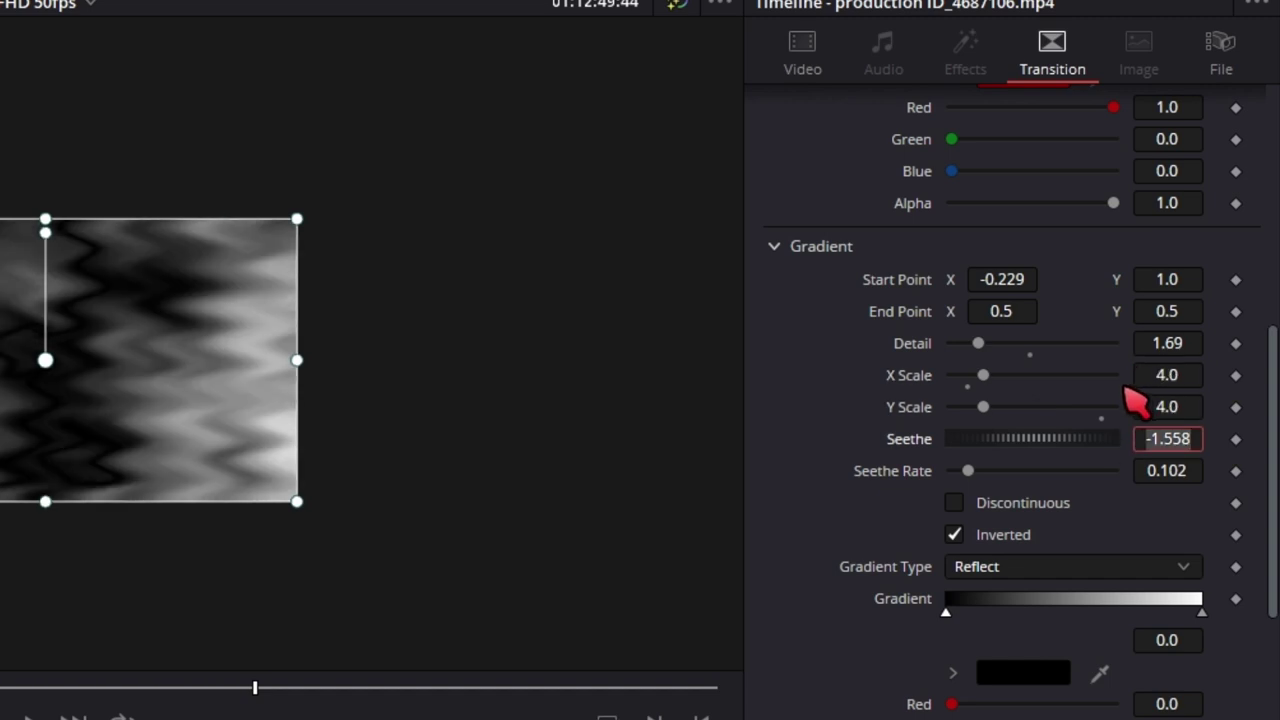
pyautogui.scroll(-3, 835, 457)
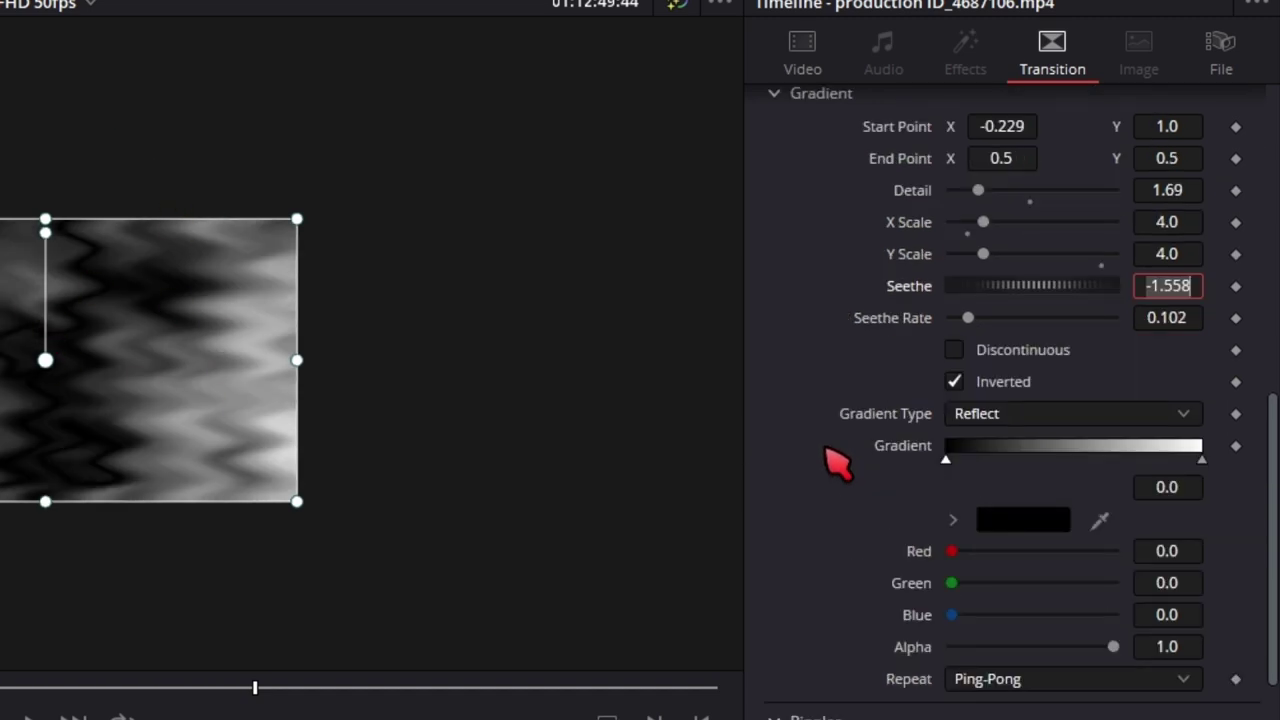
pyautogui.click(1012, 418)
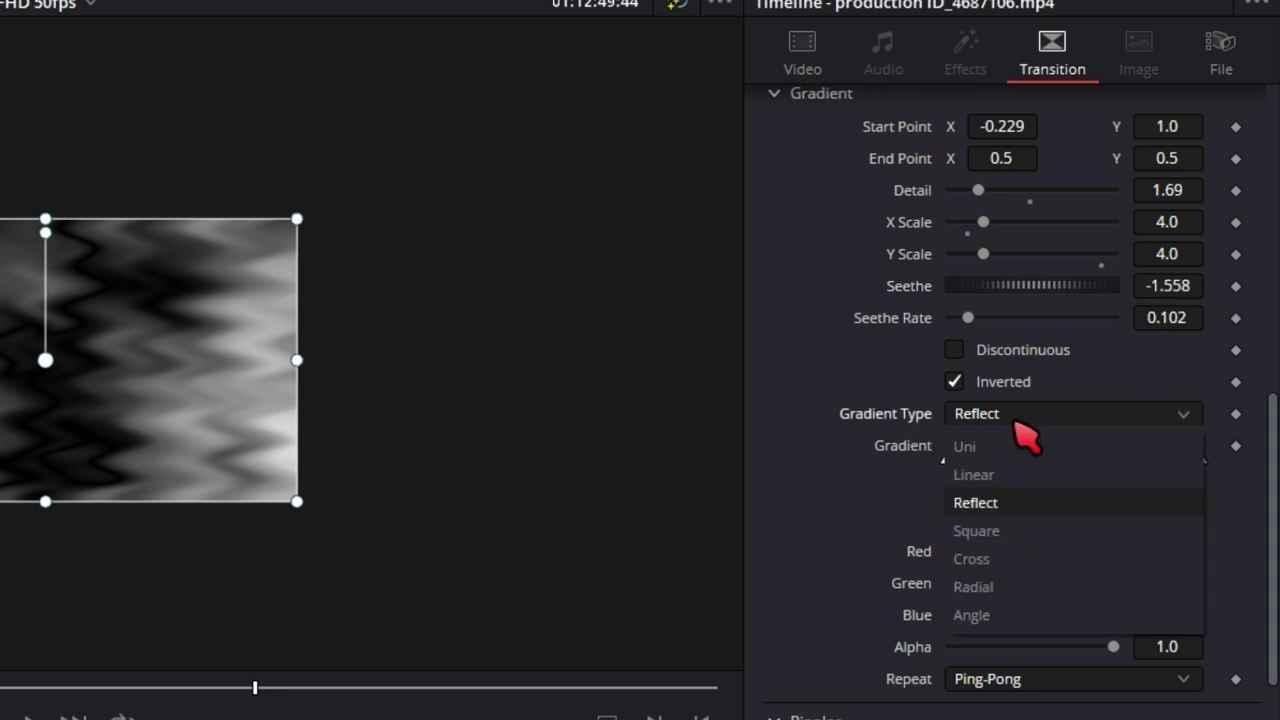
pyautogui.click(1012, 590)
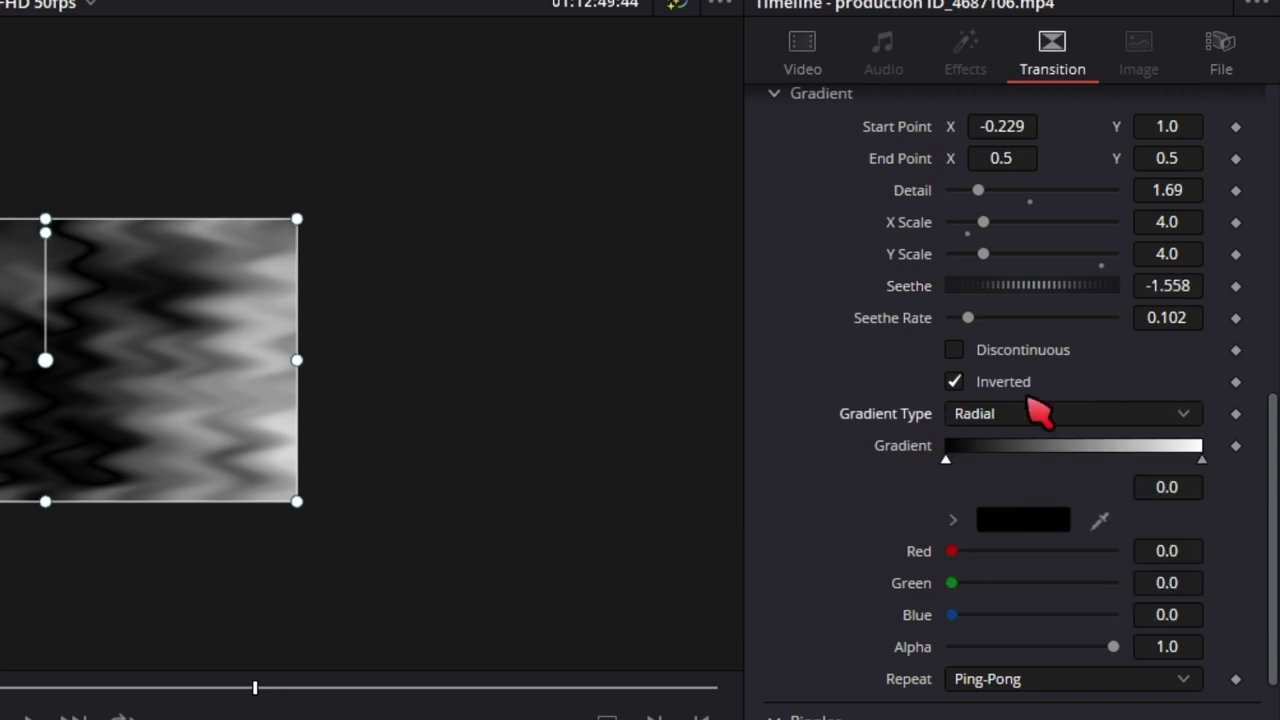
pyautogui.scroll(3, 930, 336)
pyautogui.doubleClick(905, 280)
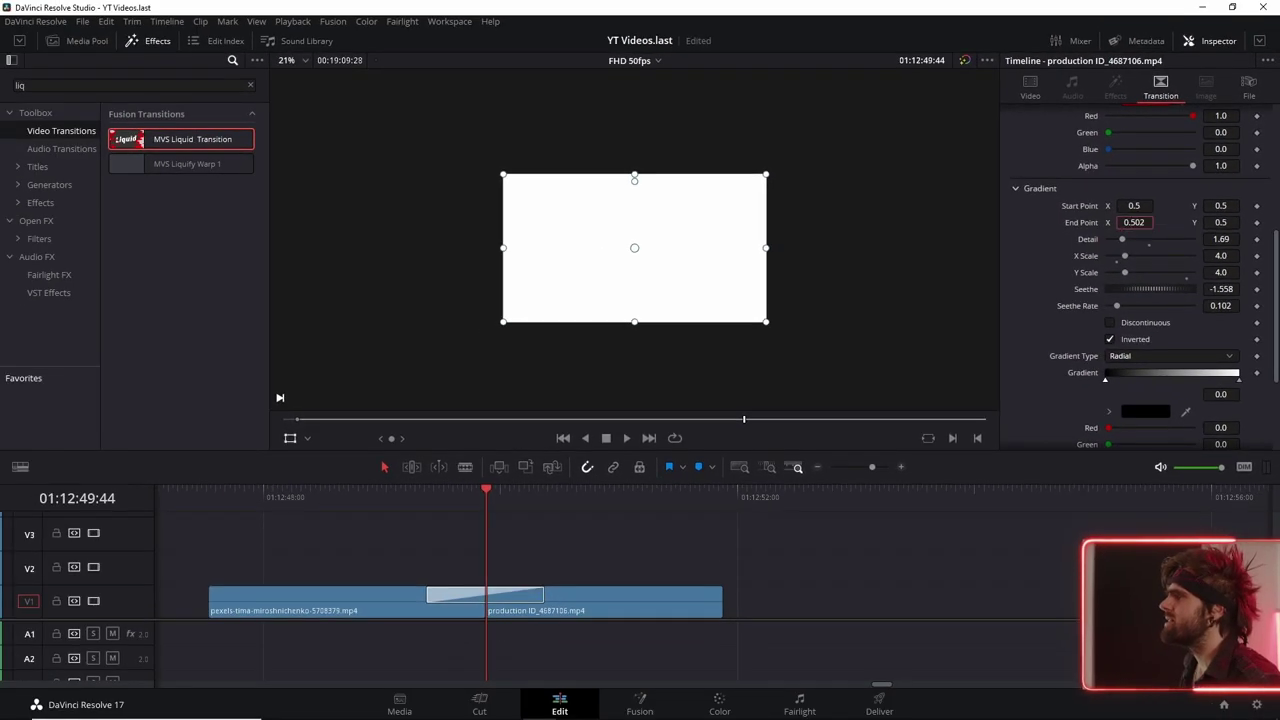
pyautogui.moveTo(1133, 222); pyautogui.dragTo(1180, 222)
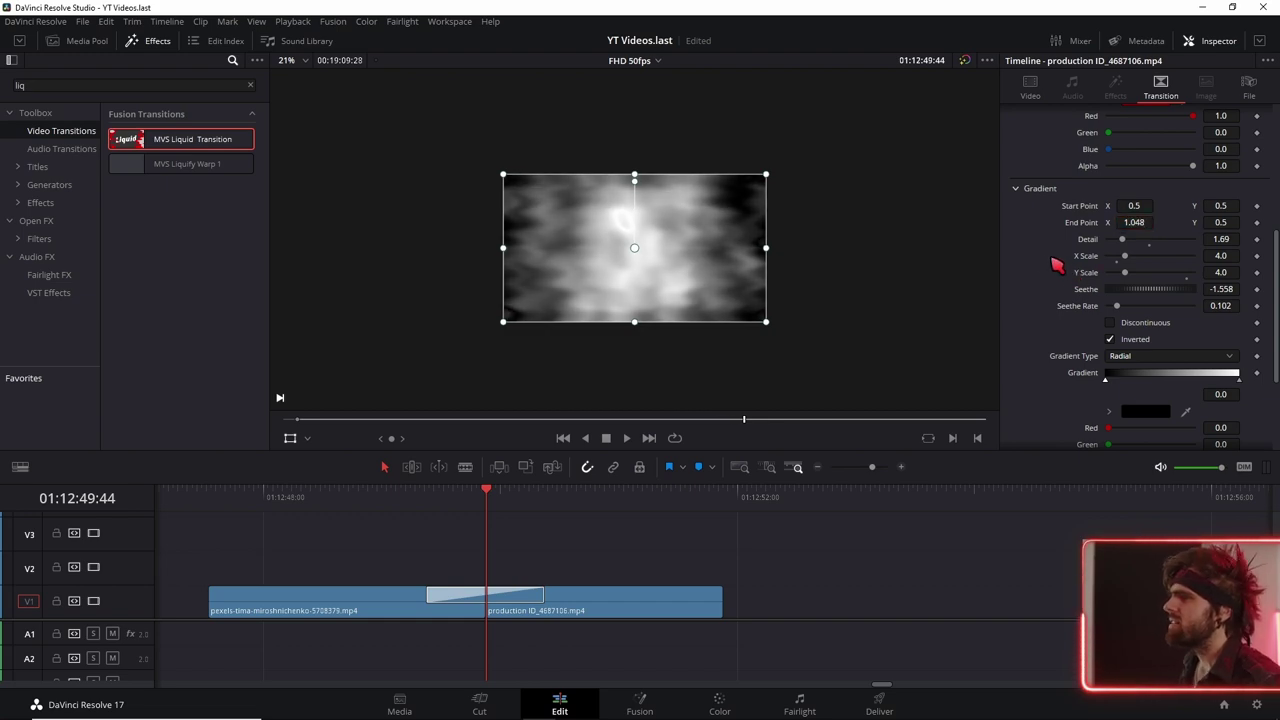
# - Turn off Invert Wipe and set Ripple Shape to Circular
pyautogui.scroll(3, 1057, 265)
pyautogui.scroll(2, 1058, 267)
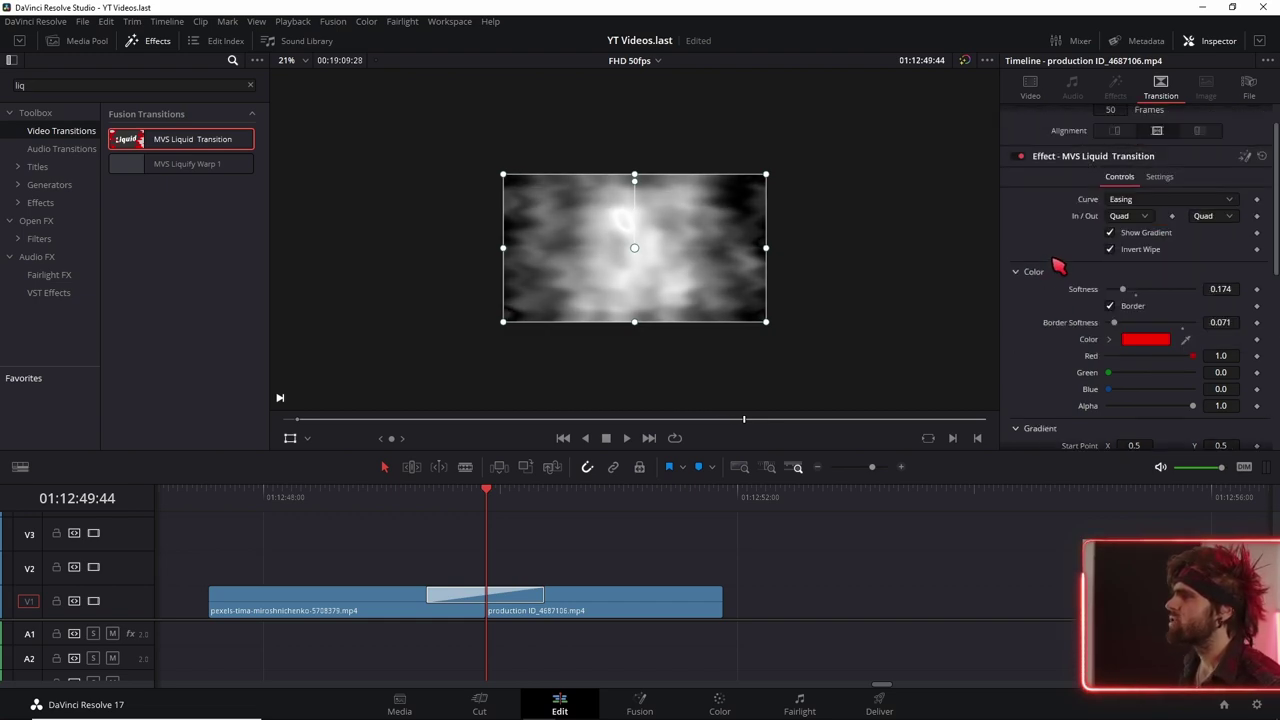
pyautogui.click(1111, 250)
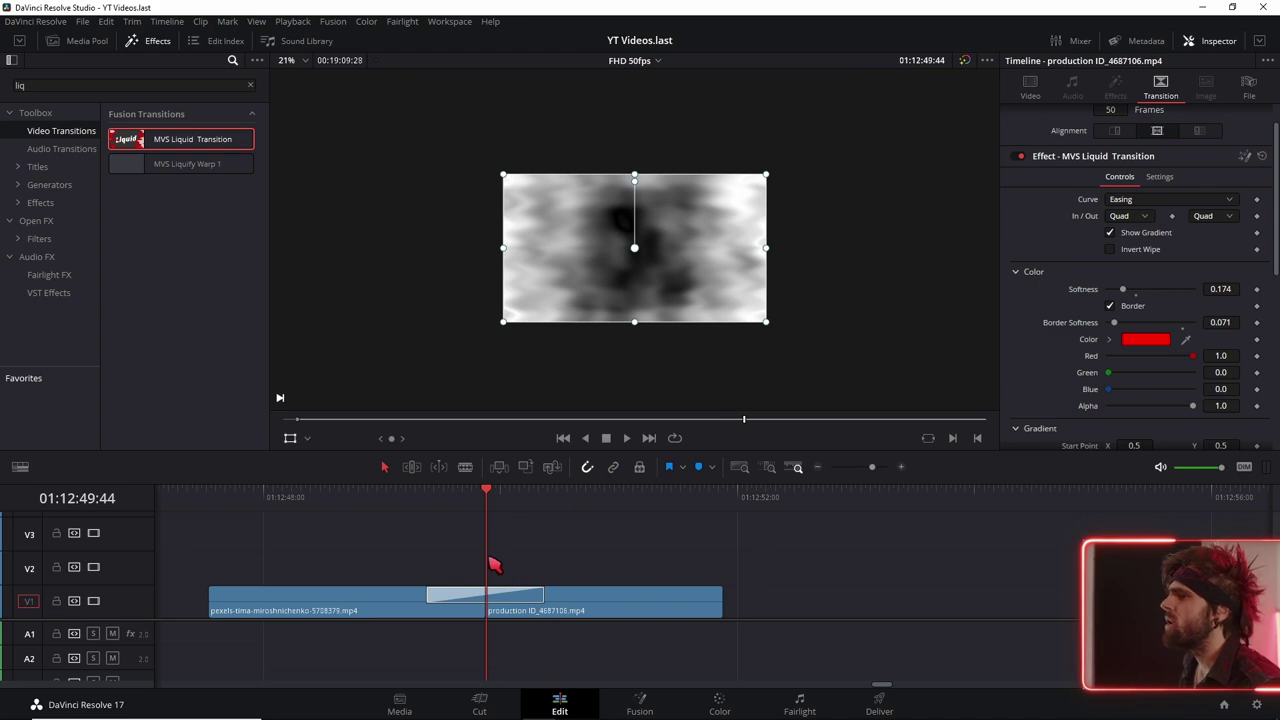
pyautogui.scroll(-3, 1046, 366)
pyautogui.scroll(-5, 1108, 366)
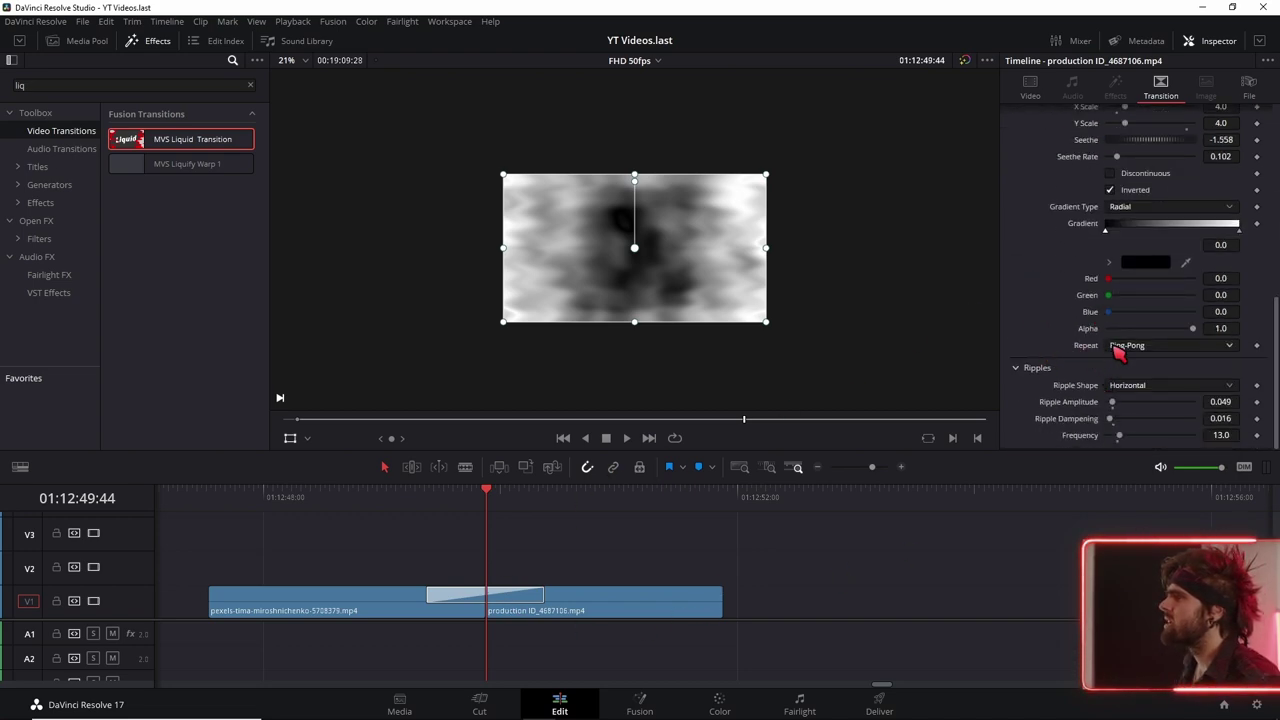
pyautogui.click(1176, 386)
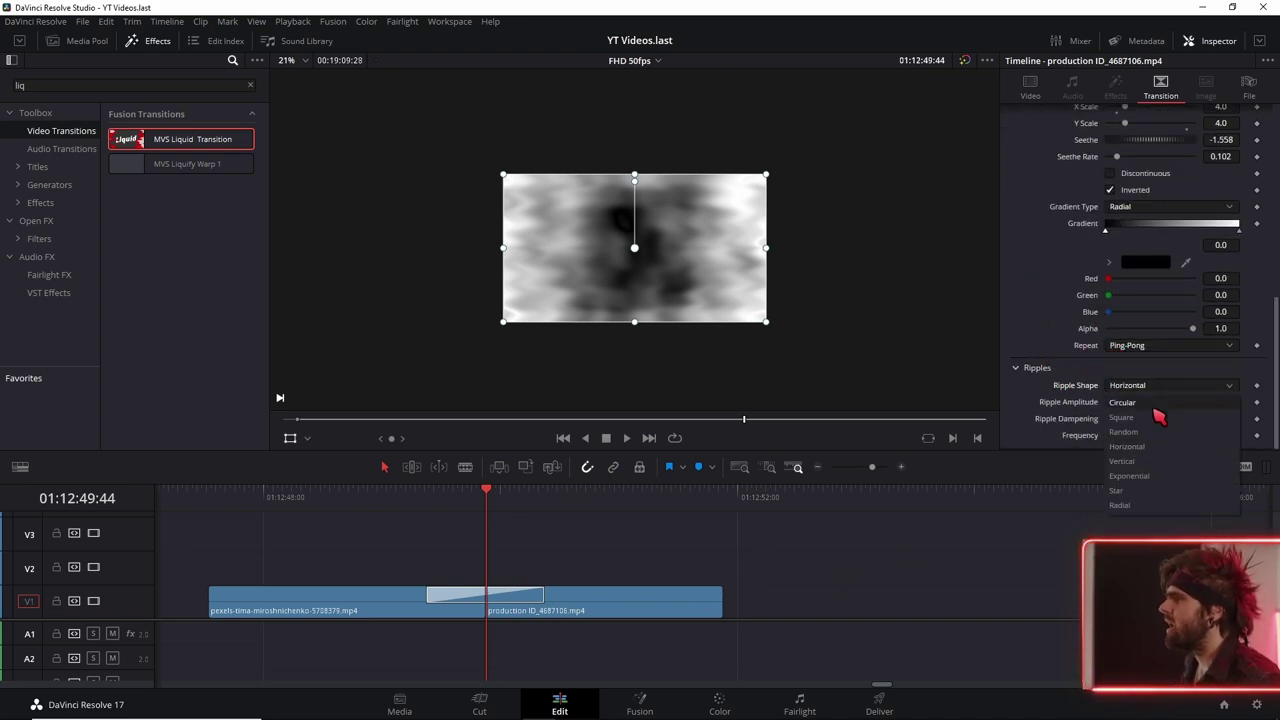
pyautogui.click(1153, 405)
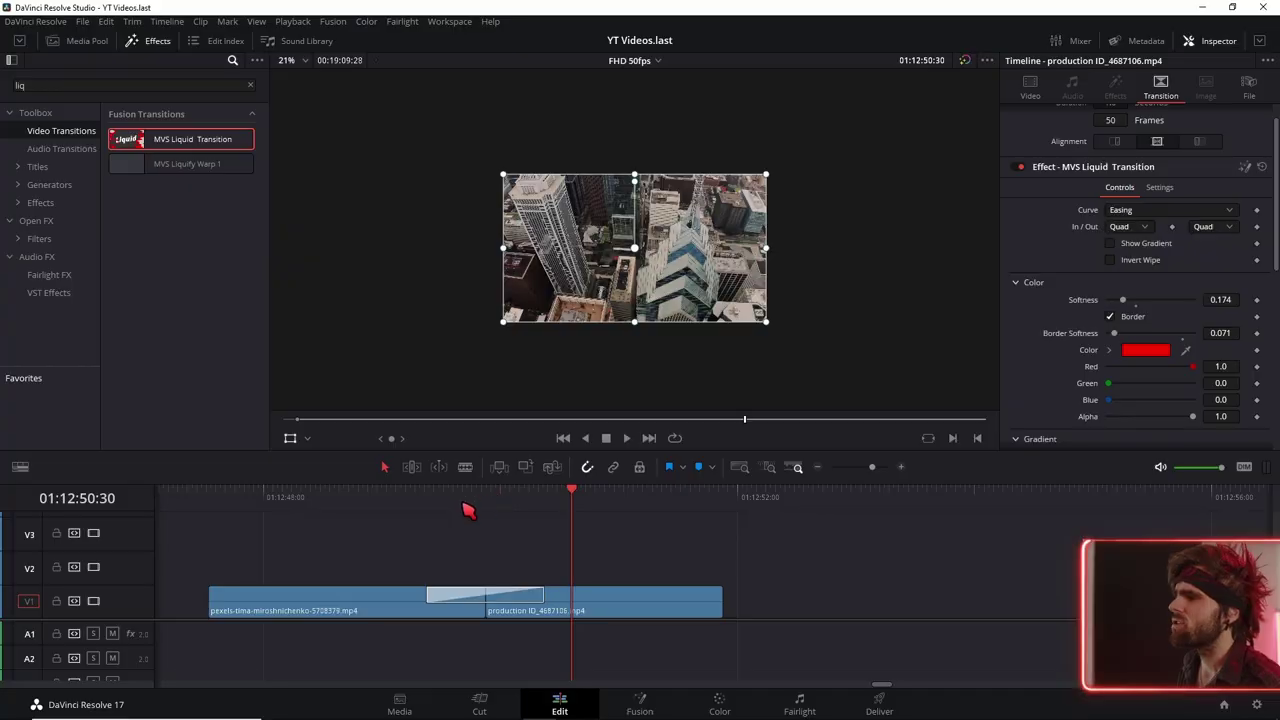
# - Enter gradient Start Point values of X 0.0 and Y 0 in the Inspector
pyautogui.click(466, 429)
pyautogui.scroll(-5, 1113, 315)
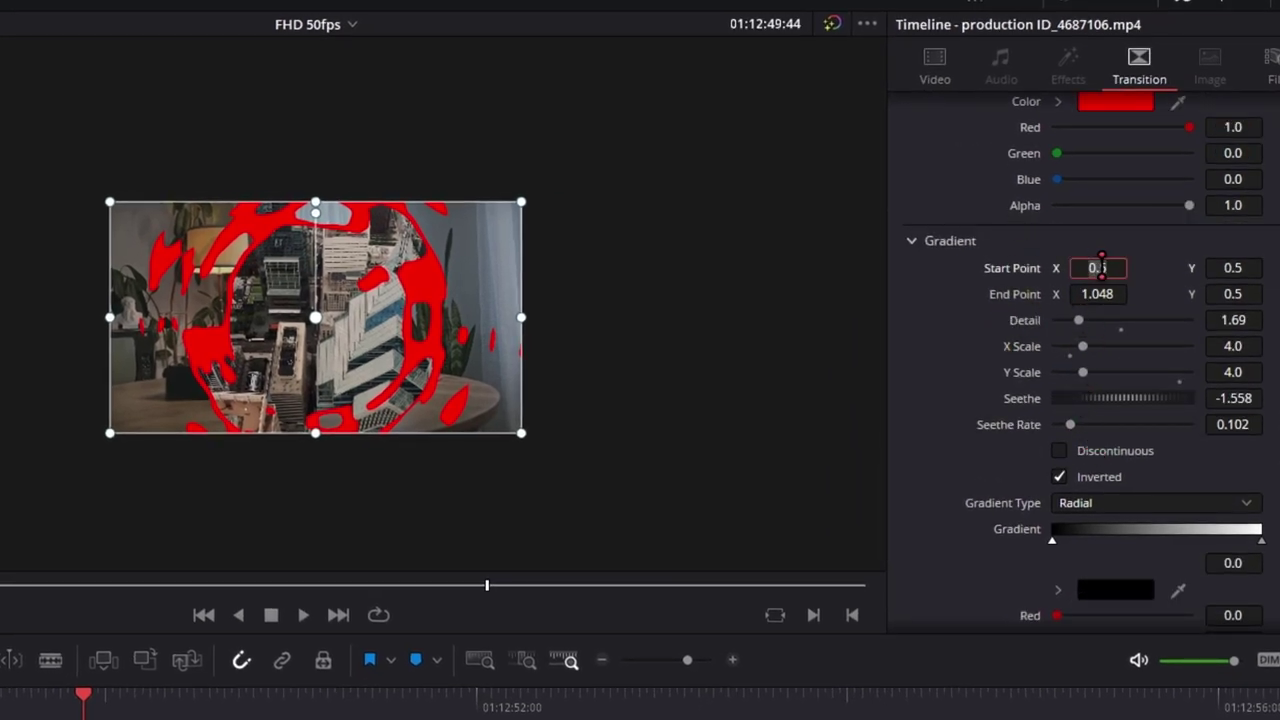
pyautogui.press('Tab')
pyautogui.write('0')
pyautogui.press('Tab')
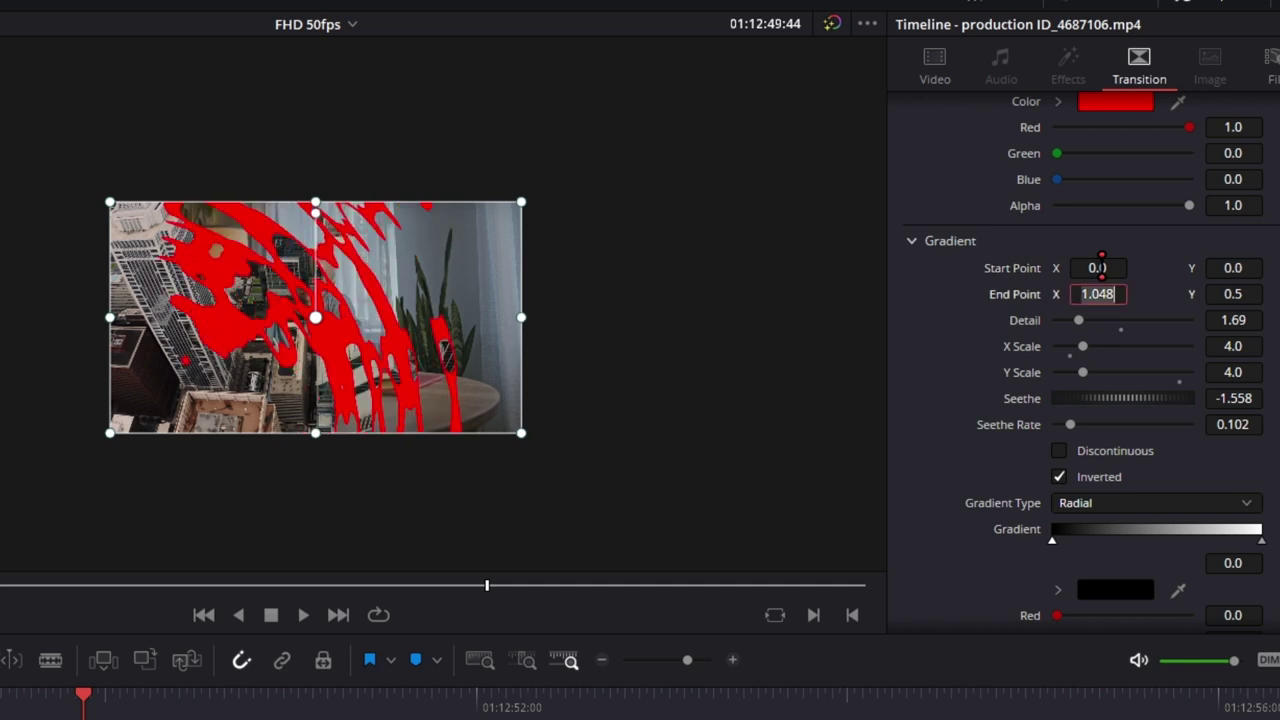
pyautogui.press('space')
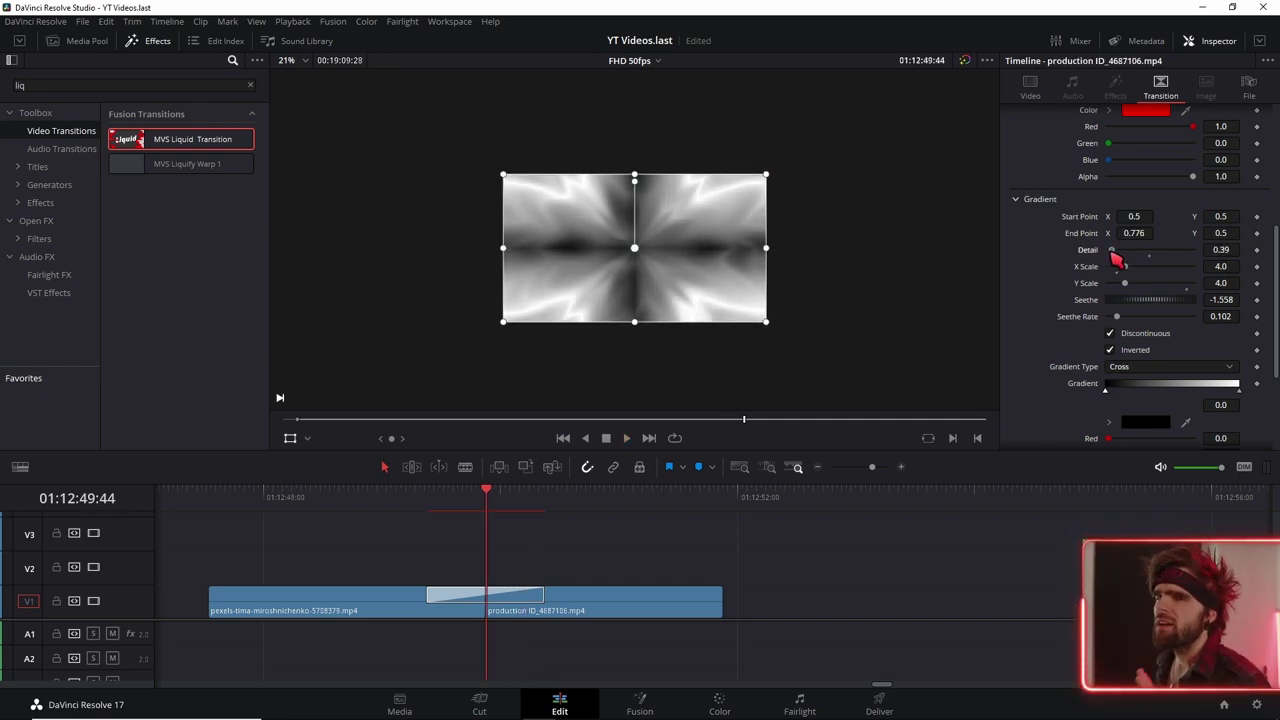
# - Raise the gradient Detail value, hide the gradient preview, and play back the transition
pyautogui.moveTo(1110, 251)
pyautogui.mouseDown()
pyautogui.moveTo(1140, 261)
pyautogui.moveTo(1120, 257)
pyautogui.mouseUp()
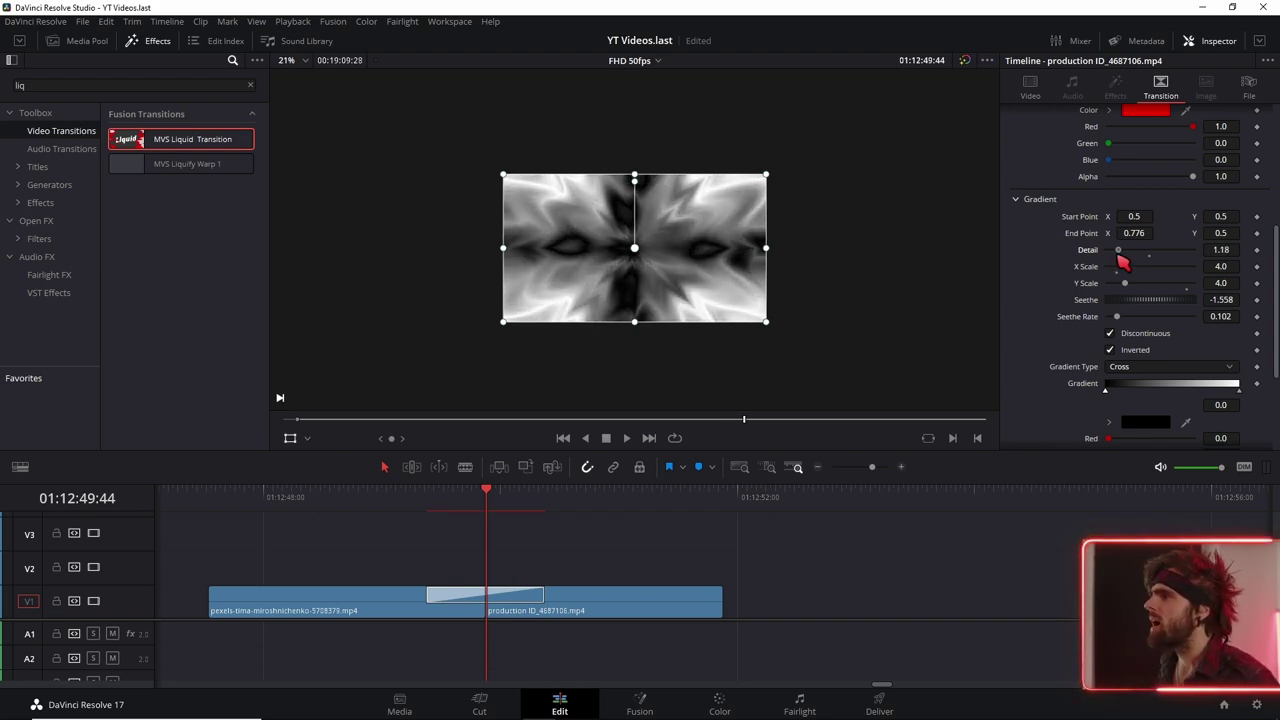
pyautogui.scroll(5, 1130, 235)
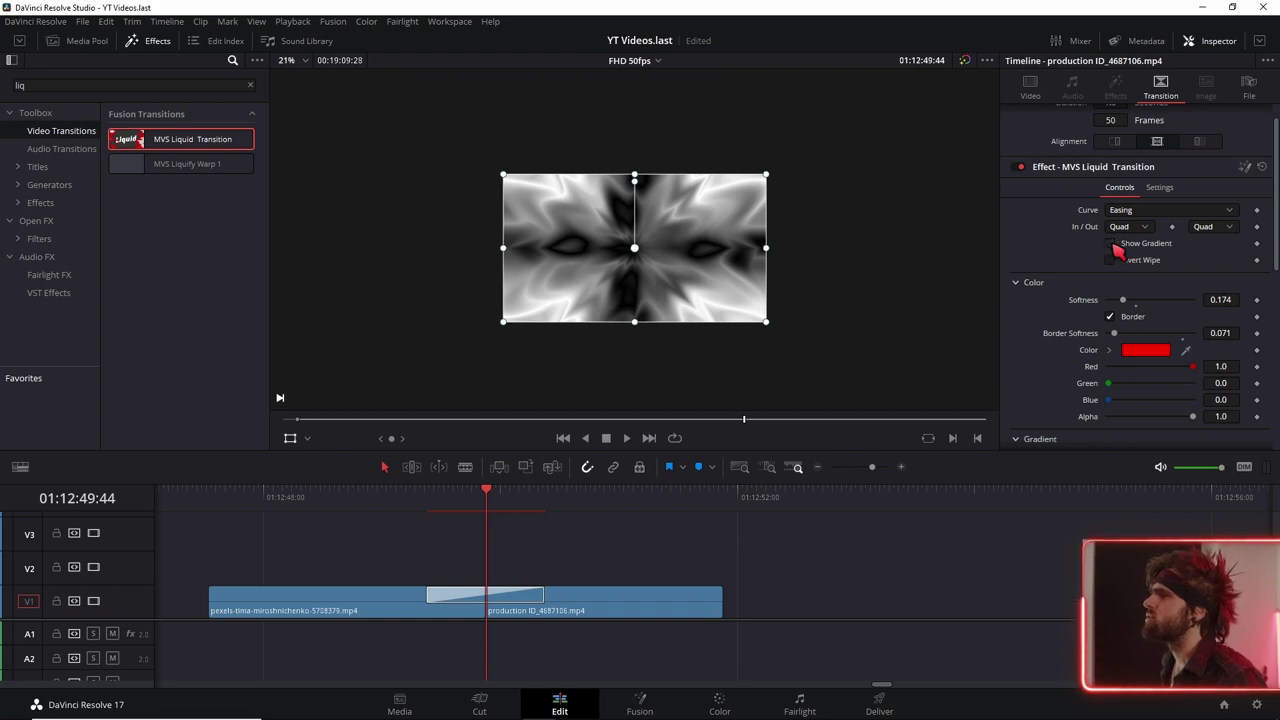
pyautogui.click(1110, 245)
pyautogui.click(400, 505)
pyautogui.press('space')
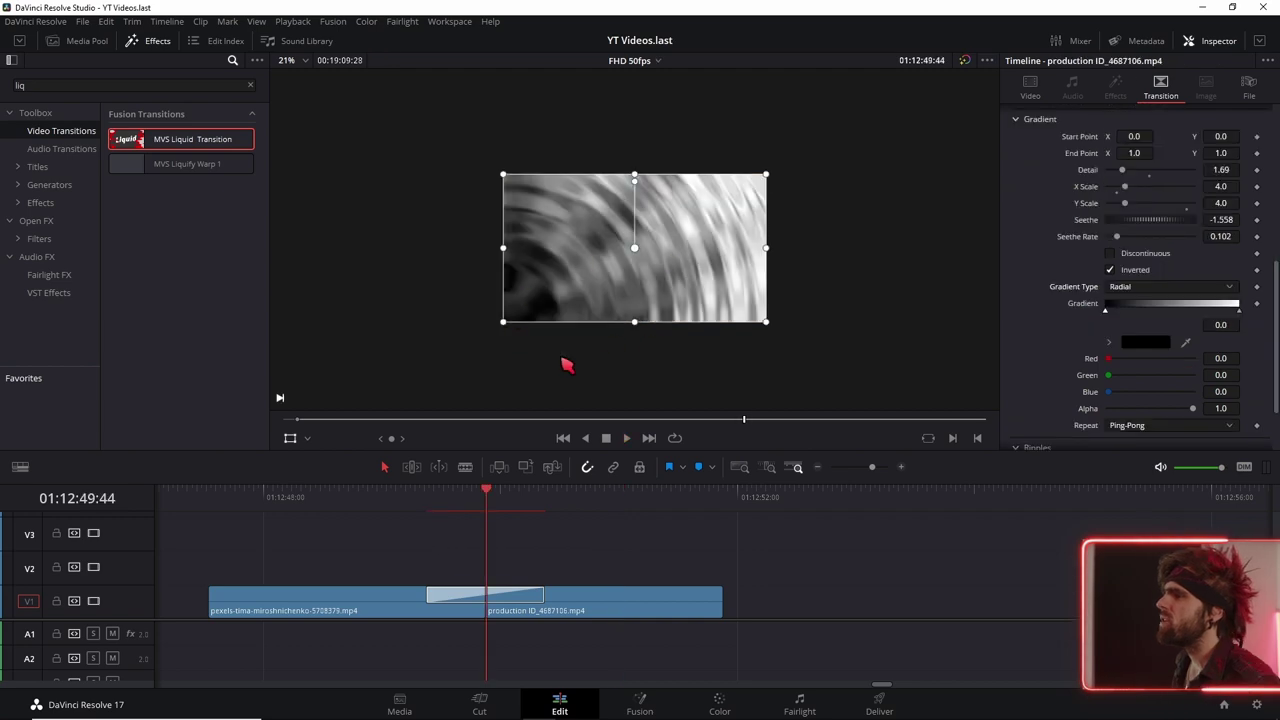
# - Switch the gradient type to Angle and hide the gradient preview to see the clips
pyautogui.click(1140, 287)
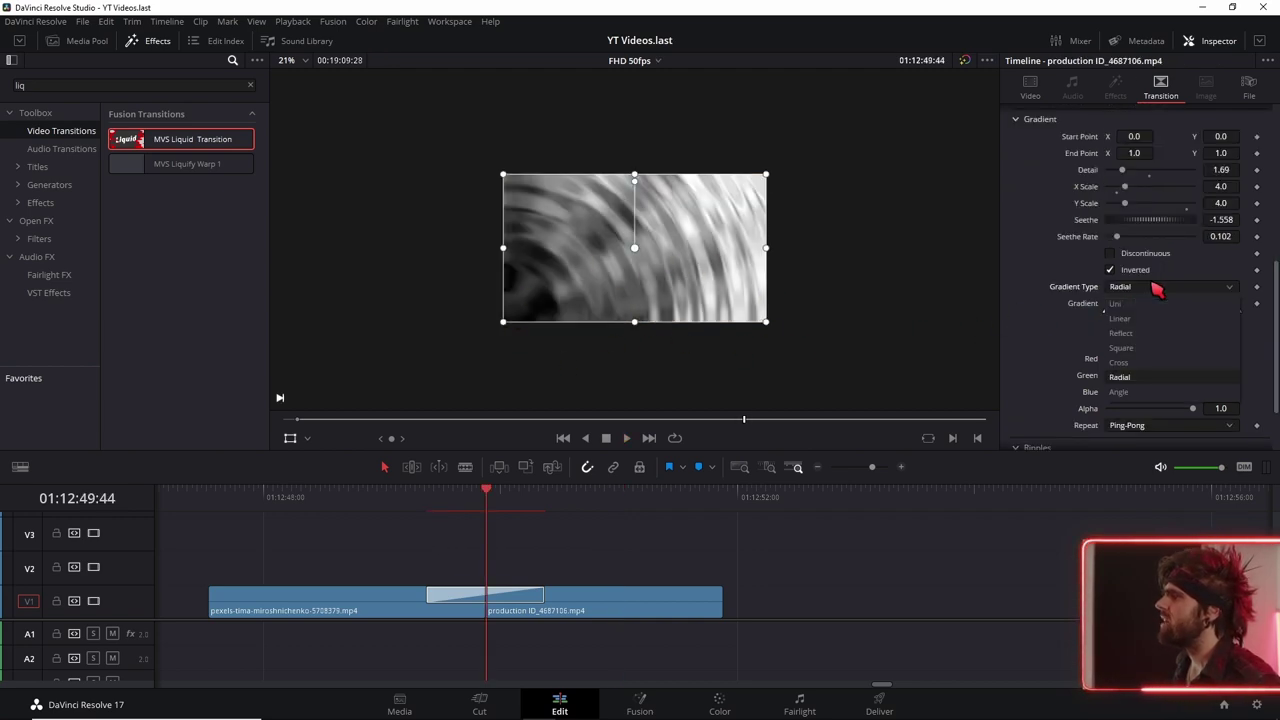
pyautogui.click(1138, 391)
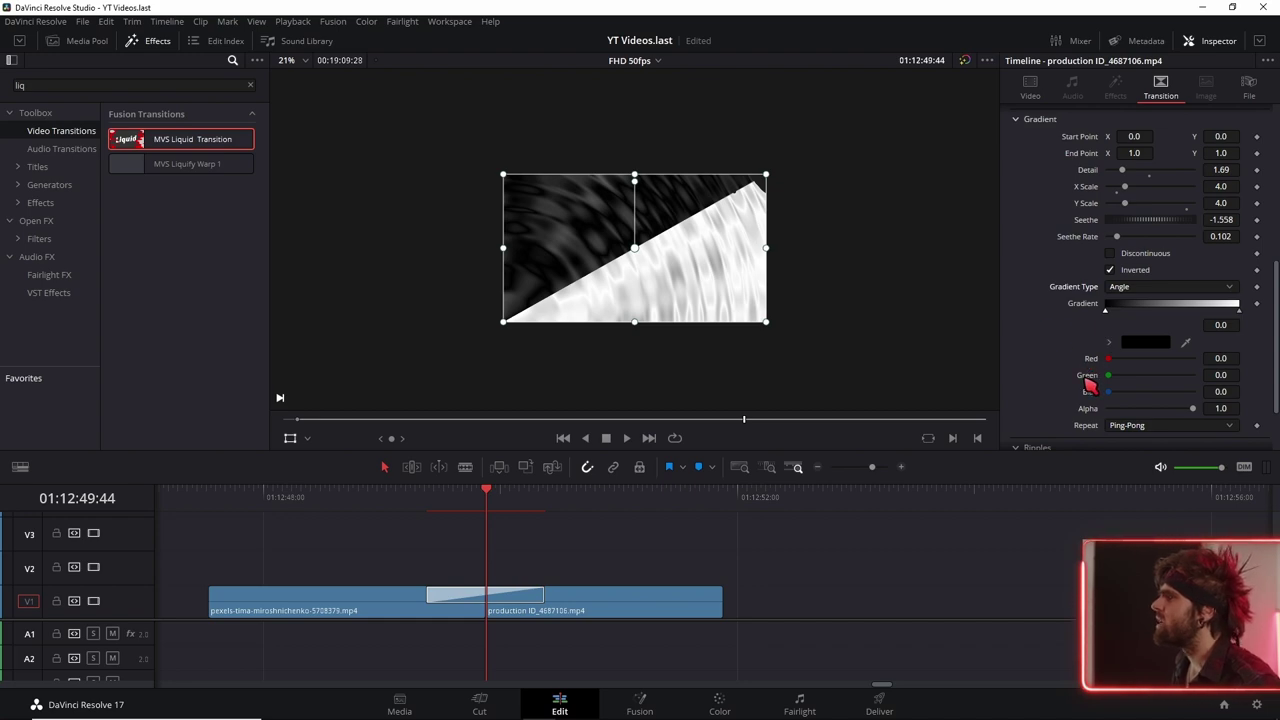
pyautogui.scroll(3, 1088, 385)
pyautogui.scroll(3, 1093, 355)
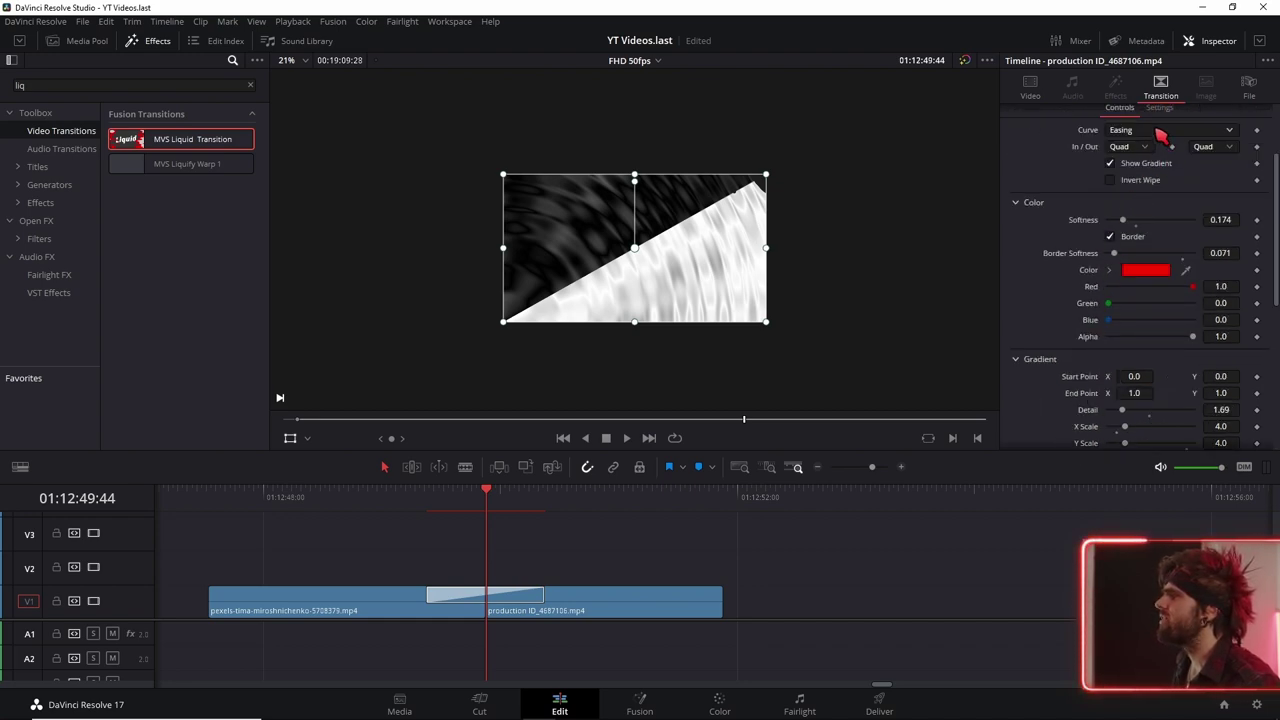
pyautogui.scroll(2, 1116, 230)
pyautogui.click(1110, 243)
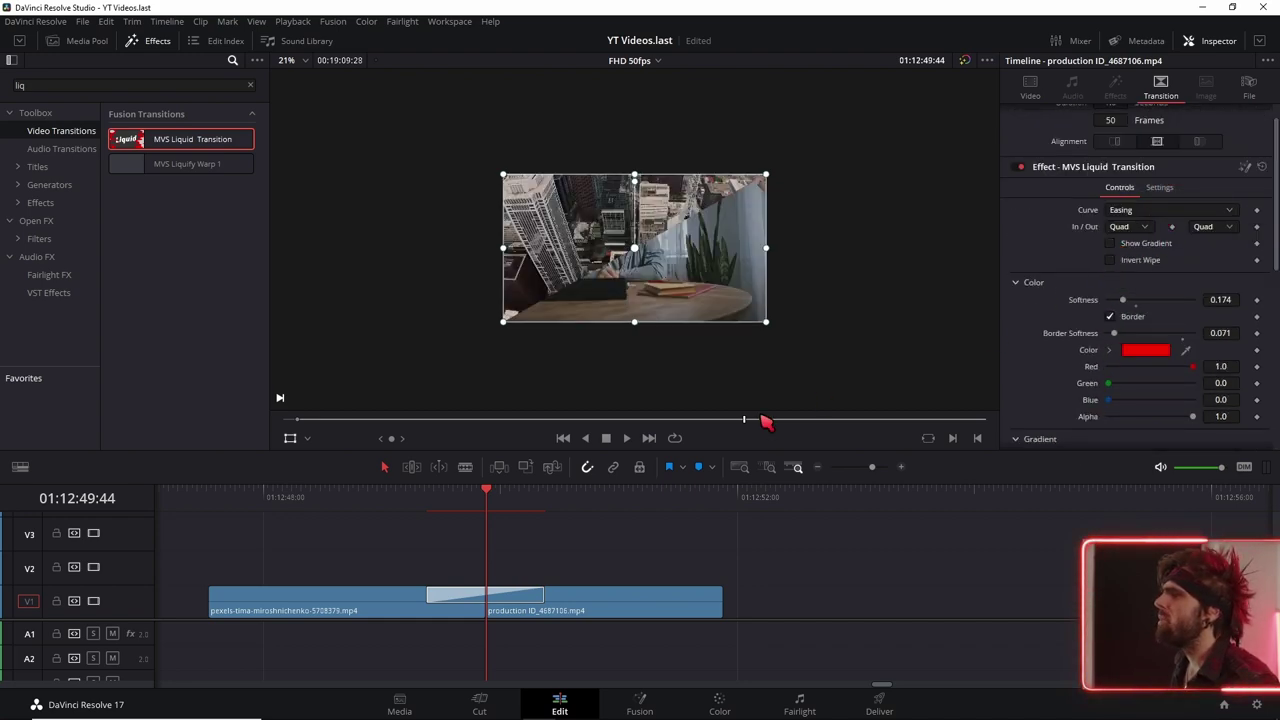
# - Replay the transition and change its border colour to cyan (#82ffe6)
pyautogui.click(428, 496)
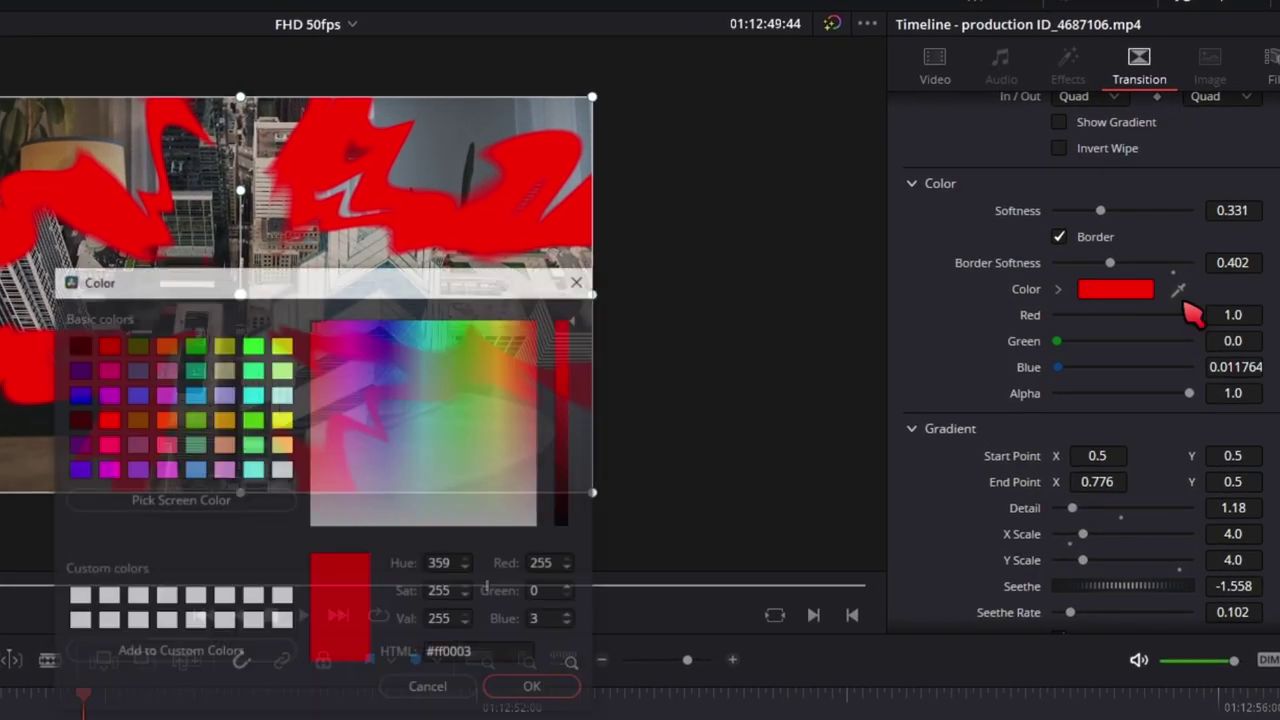
pyautogui.click(428, 425)
pyautogui.click(531, 686)
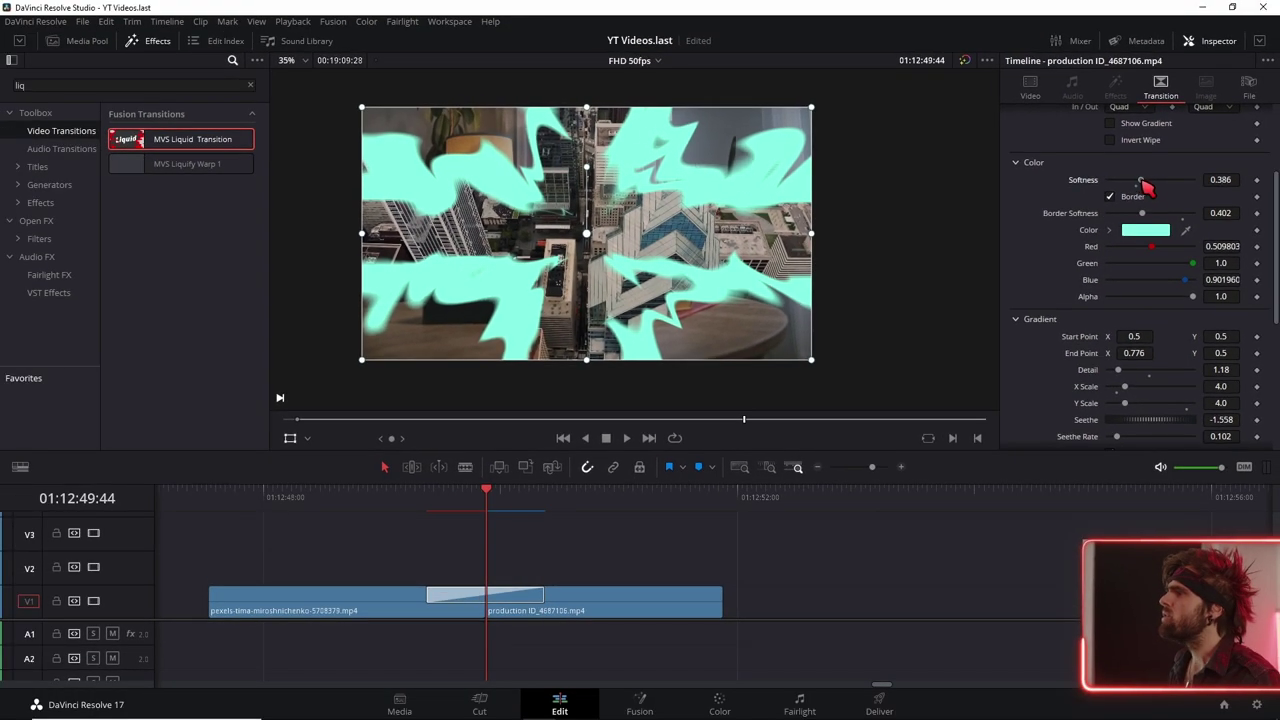
# - Tune the Softness and Border Softness sliders, ending with Border Softness 0.0 and Softness 0.157
pyautogui.moveTo(1130, 180)
pyautogui.mouseDown()
pyautogui.moveTo(1190, 182)
pyautogui.moveTo(1197, 203)
pyautogui.moveTo(1113, 196)
pyautogui.mouseUp()
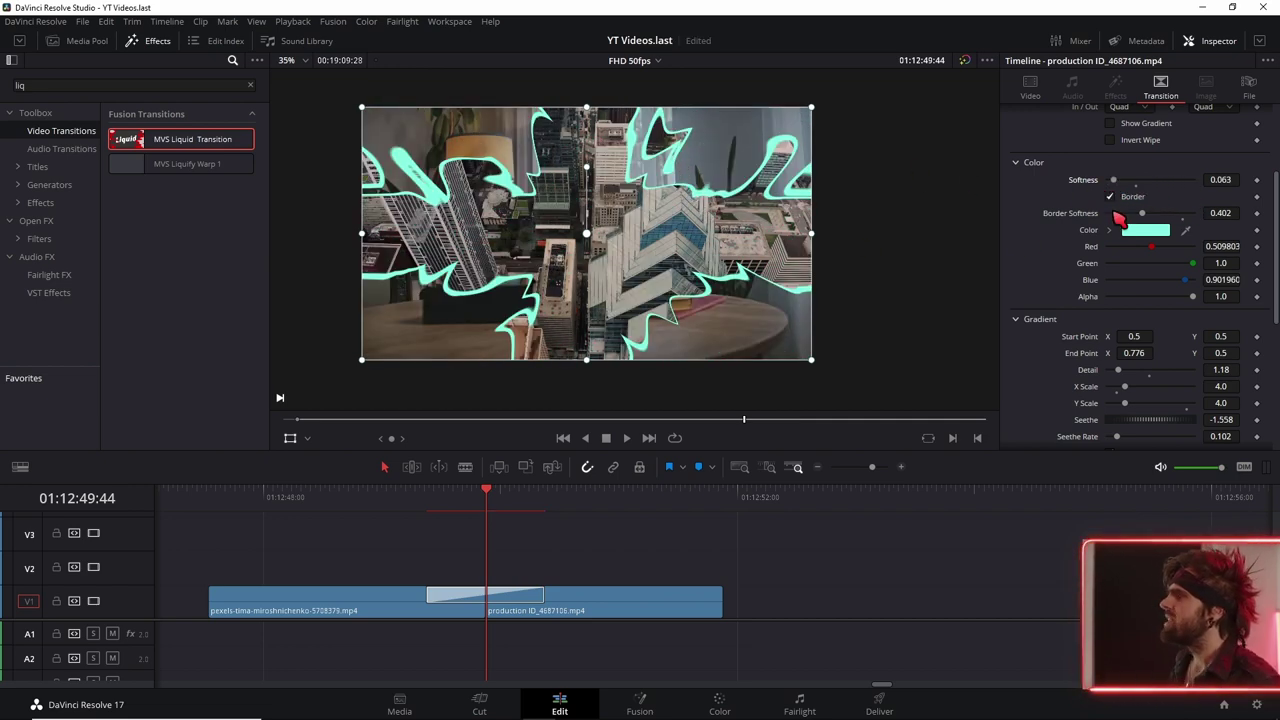
pyautogui.moveTo(1173, 221); pyautogui.dragTo(1231, 228)
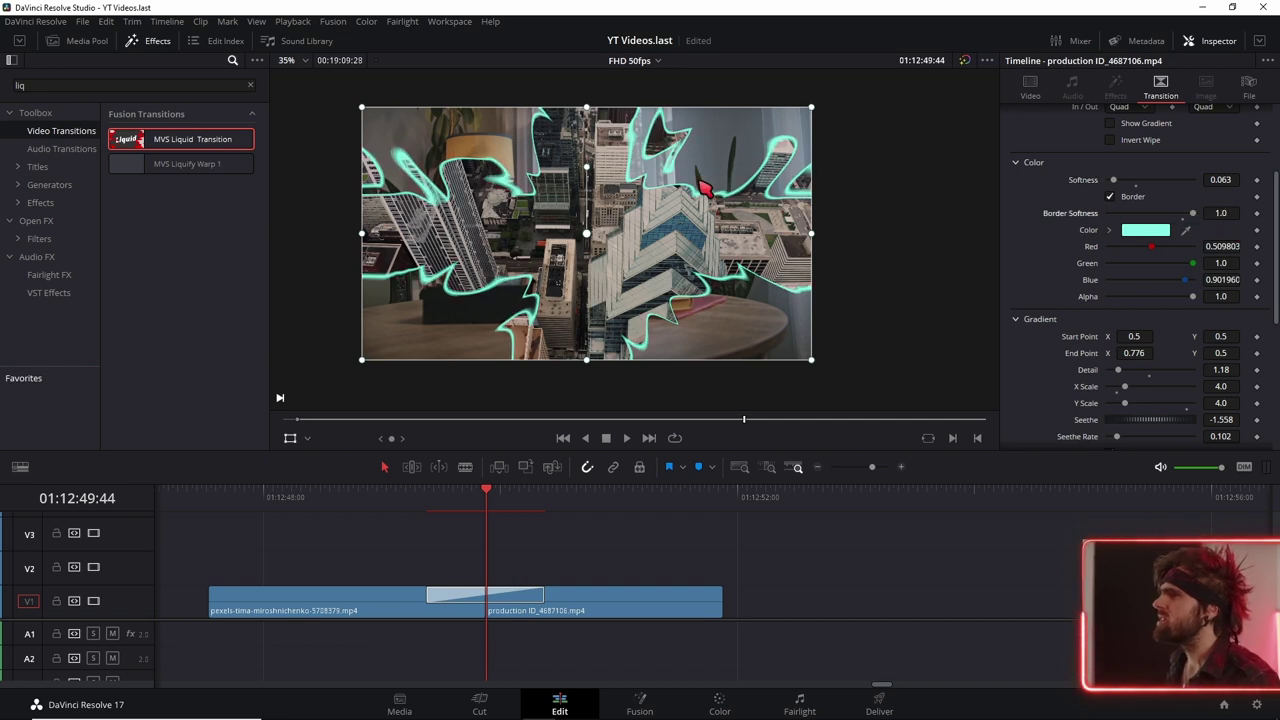
pyautogui.scroll(1, 395, 167)
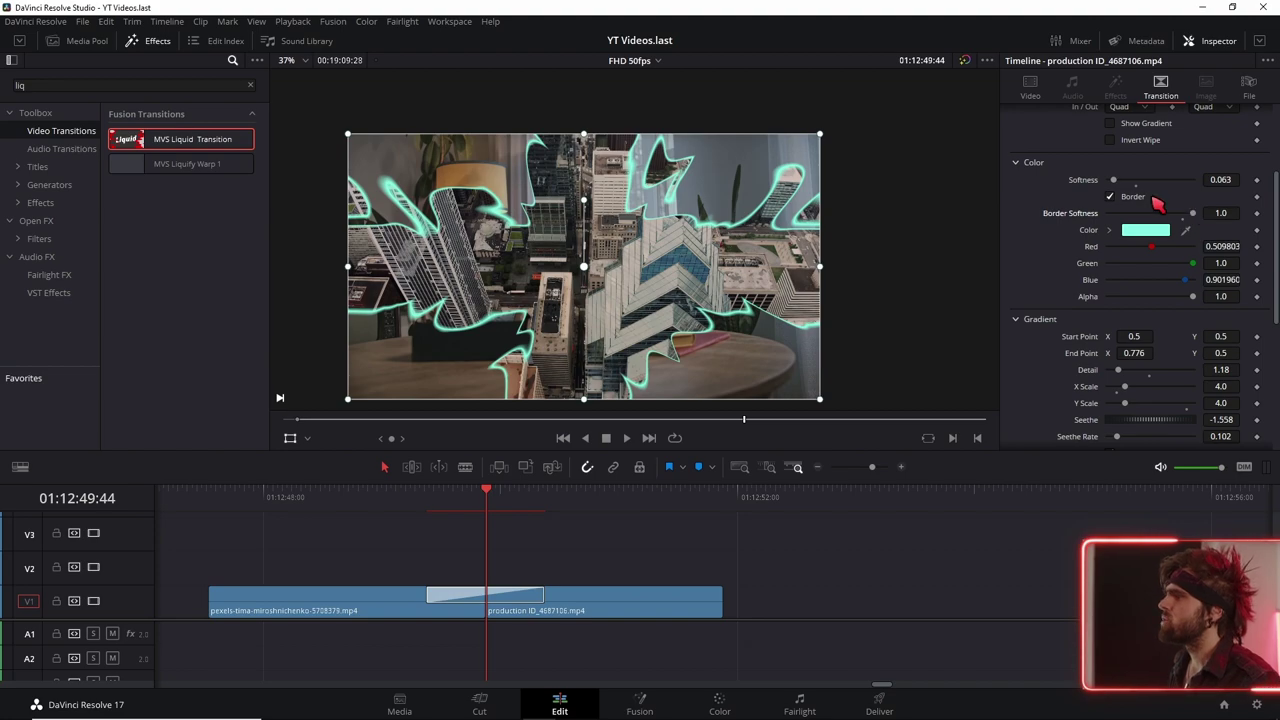
pyautogui.moveTo(1118, 183); pyautogui.dragTo(1178, 198)
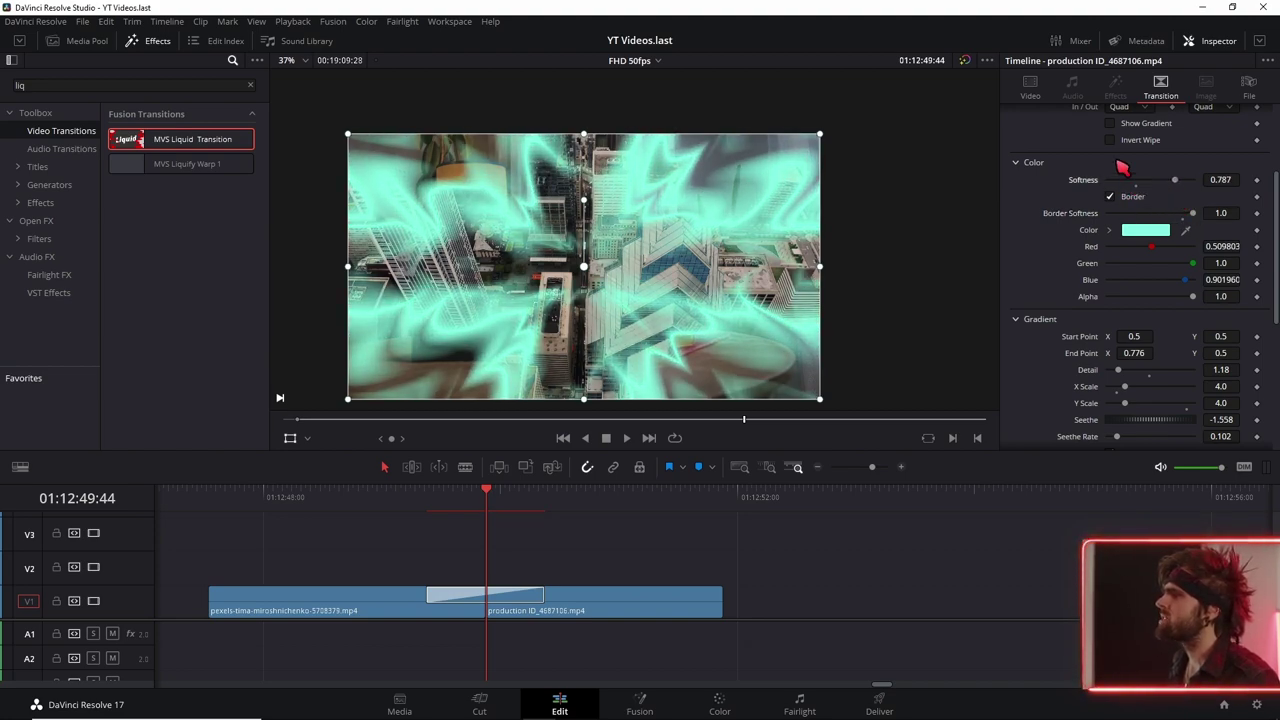
pyautogui.moveTo(1197, 216); pyautogui.dragTo(1113, 216)
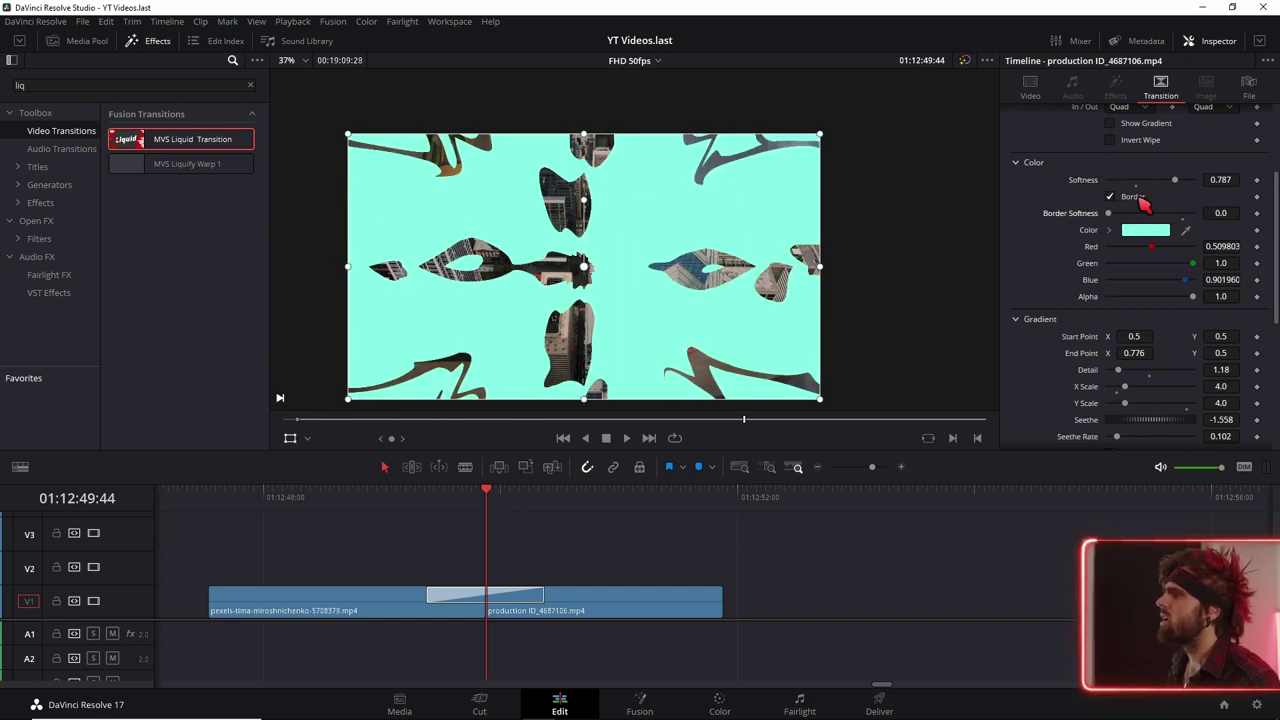
pyautogui.moveTo(1180, 188); pyautogui.dragTo(1125, 195)
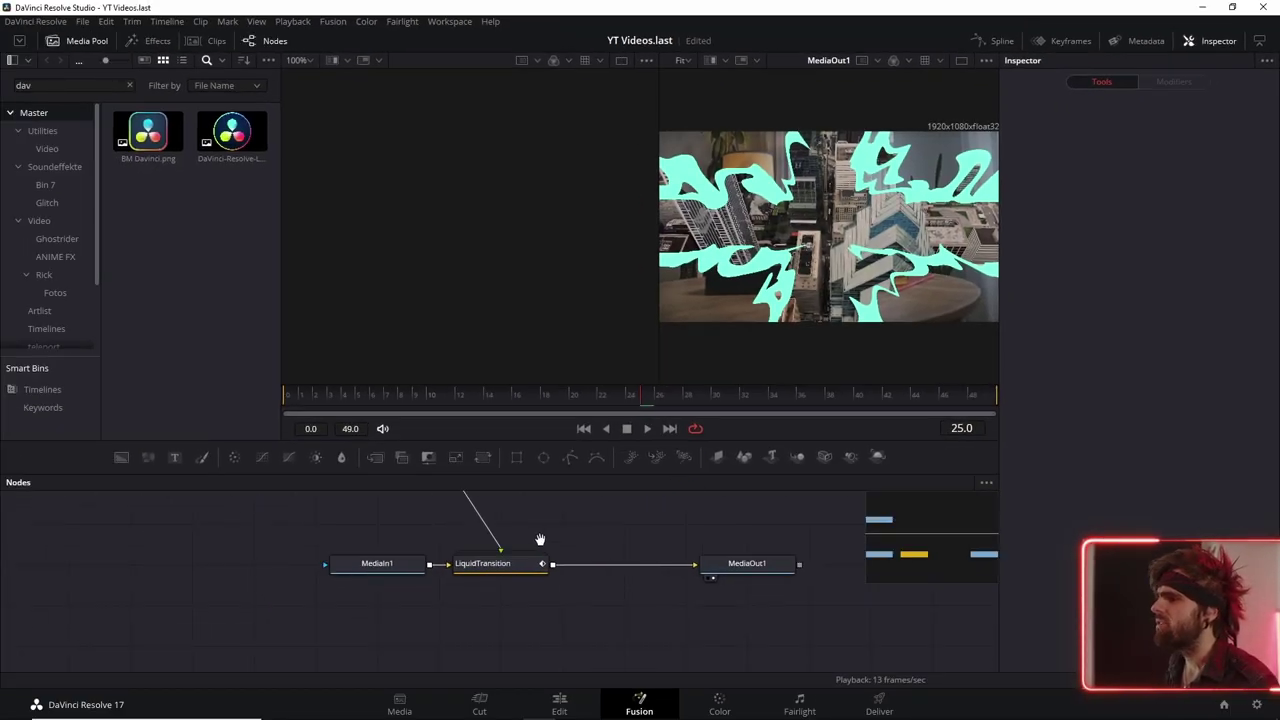
# - Select the LiquidTransition node on the Fusion page to list its settings in the Inspector
pyautogui.click(527, 564)
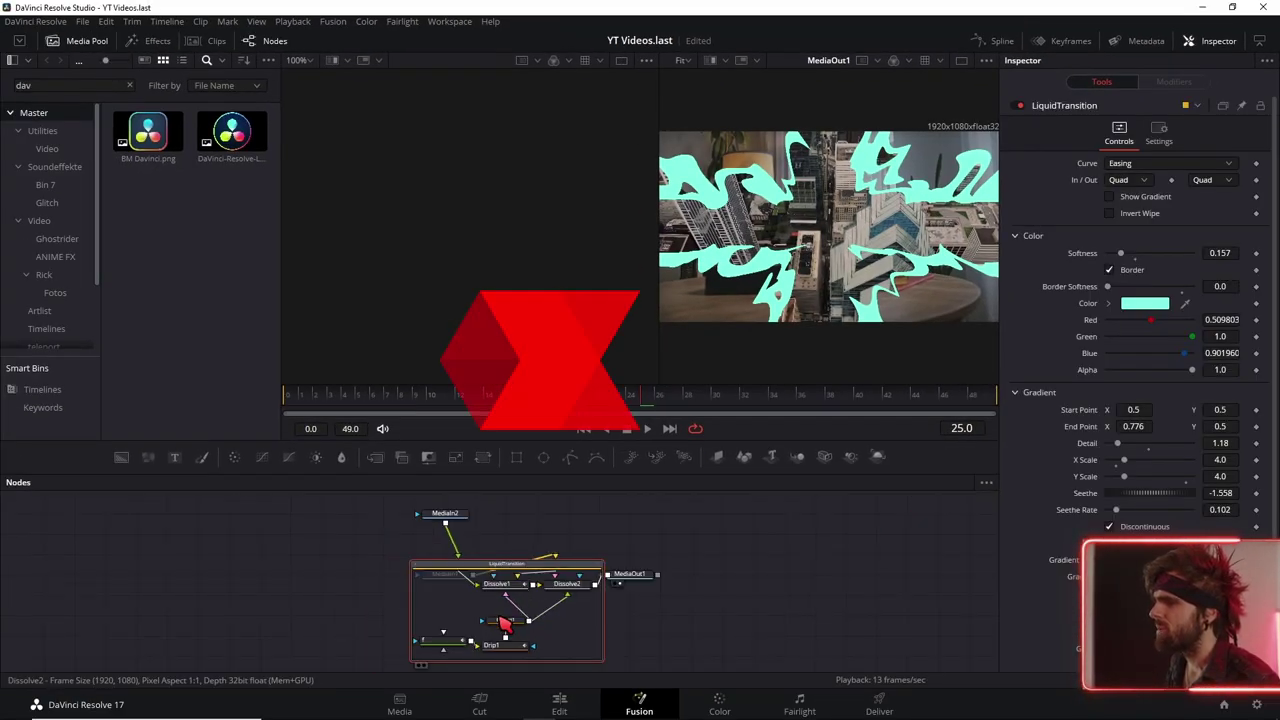